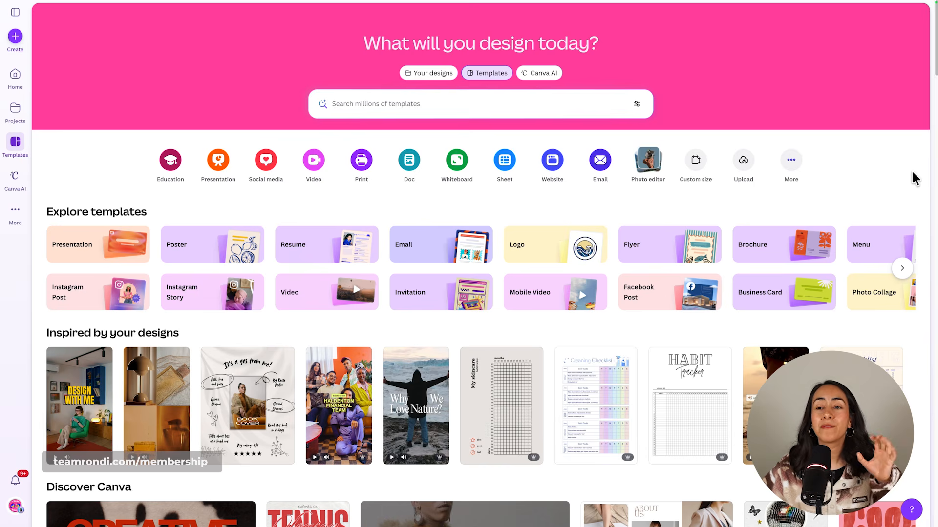
{"action": "scroll", "coordinate": [911, 169], "scroll_direction": "down", "scroll_amount": 10}
{"action": "scroll", "coordinate": [926, 186], "scroll_direction": "down", "scroll_amount": 8}
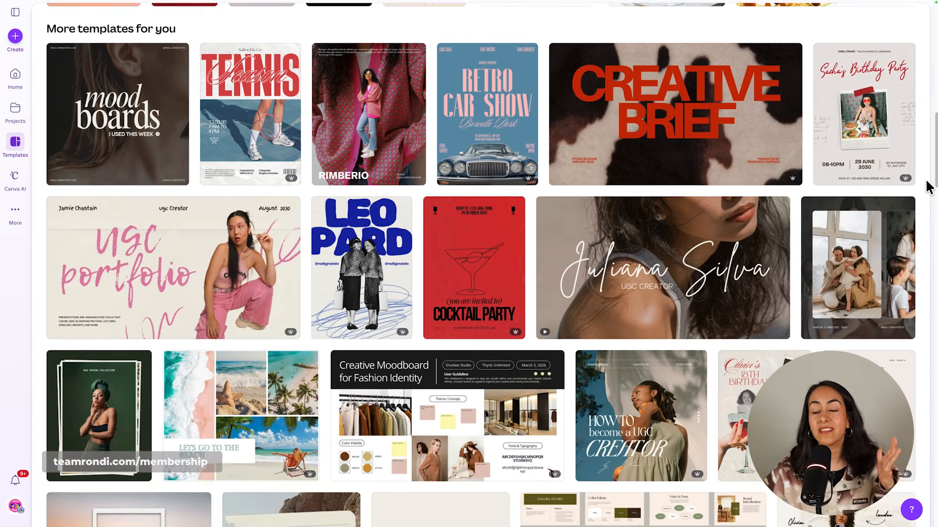
{"action": "scroll", "coordinate": [927, 187], "scroll_direction": "up", "scroll_amount": 15}
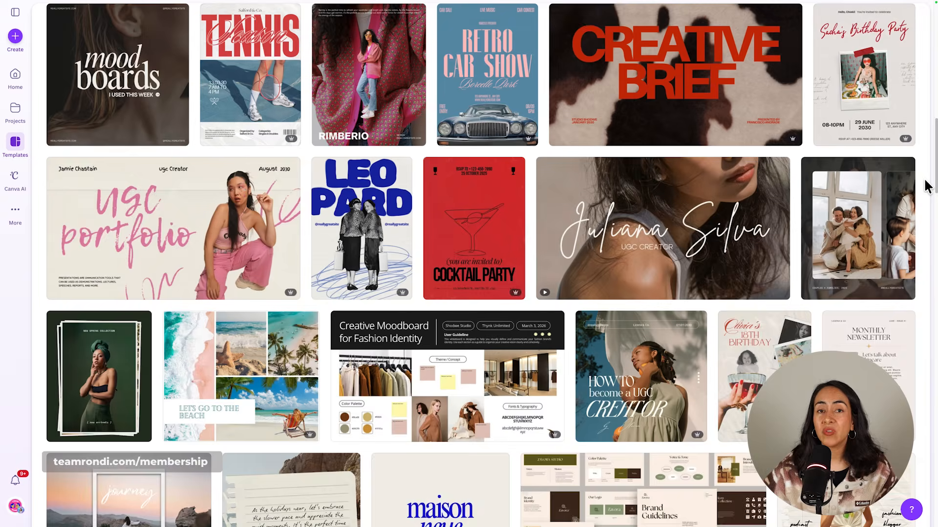
{"action": "scroll", "coordinate": [927, 185], "scroll_direction": "up", "scroll_amount": 2}
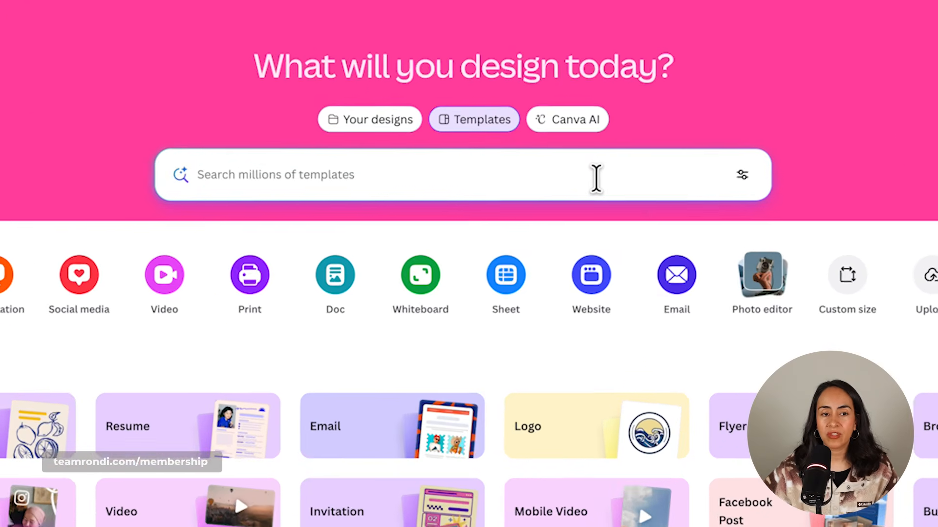
Search the templates for "instagram carousel".
{"action": "left_click", "coordinate": [596, 179]}
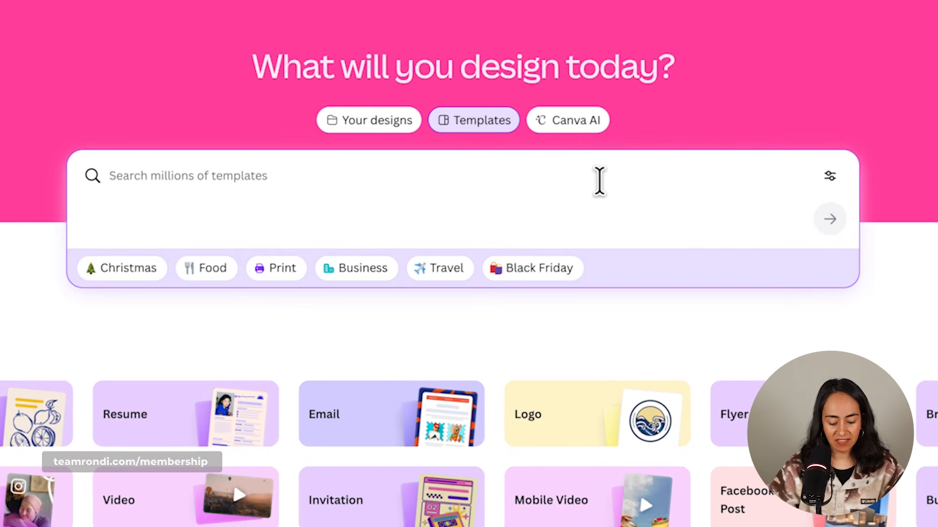
{"action": "type", "text": "instagram carouse"}
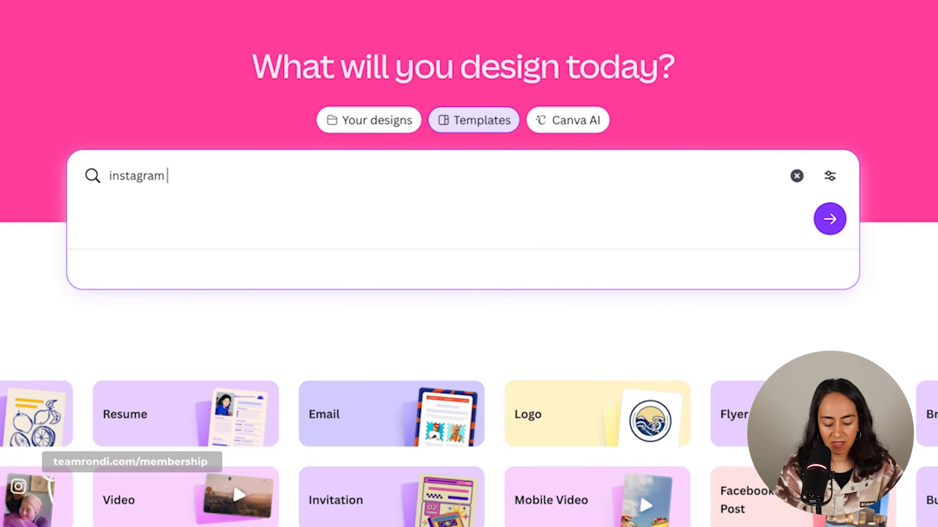
{"action": "type", "text": "l"}
{"action": "key", "text": "Return"}
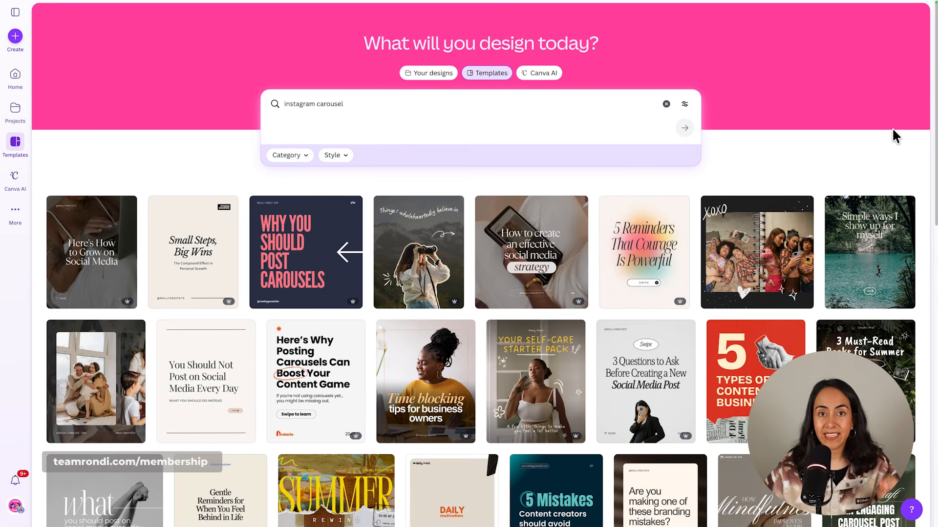
Look over the carousel templates and refine the search to "instagram carousel only text".
{"action": "scroll", "coordinate": [892, 127], "scroll_direction": "down", "scroll_amount": 2}
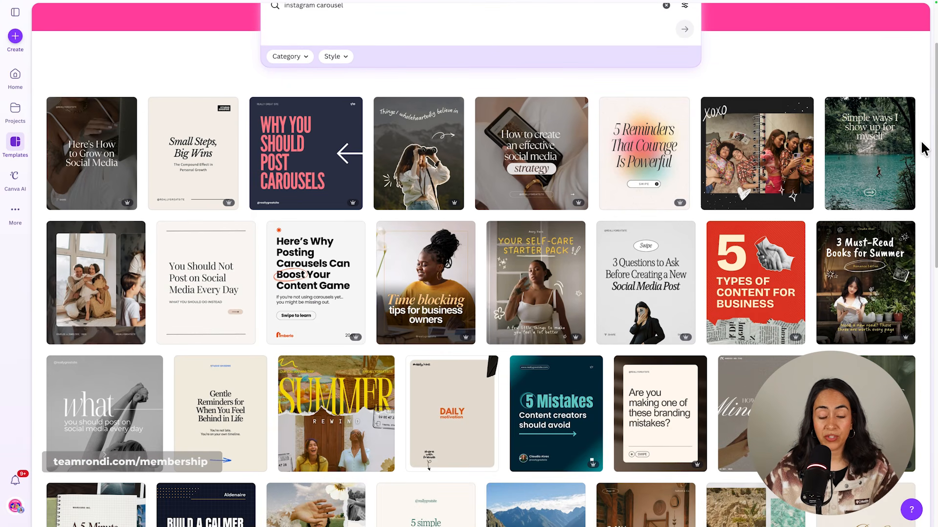
{"action": "scroll", "coordinate": [921, 149], "scroll_direction": "up", "scroll_amount": 1}
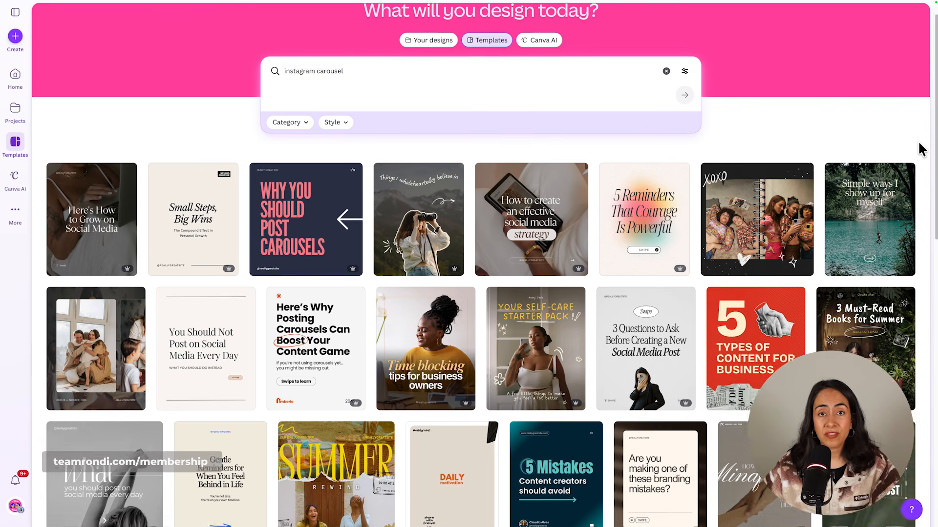
{"action": "scroll", "coordinate": [921, 148], "scroll_direction": "up", "scroll_amount": 1}
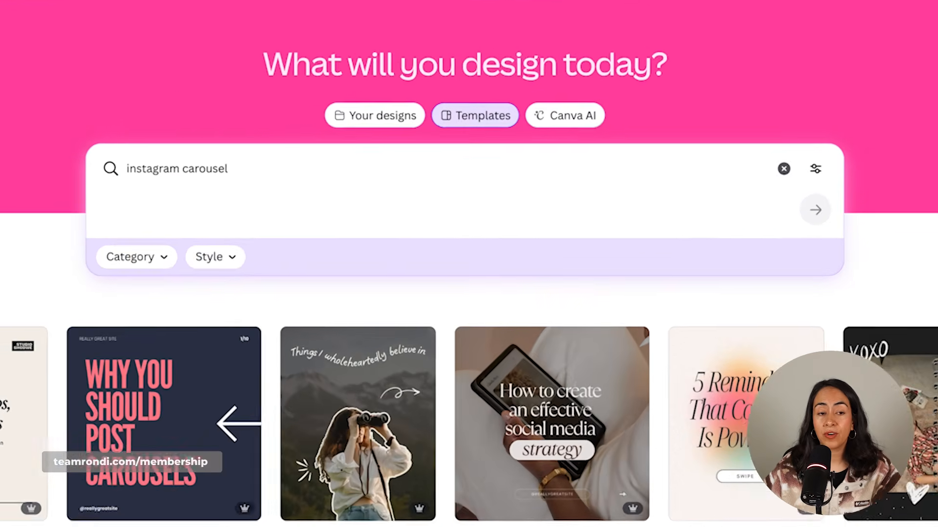
{"action": "left_click", "coordinate": [234, 164]}
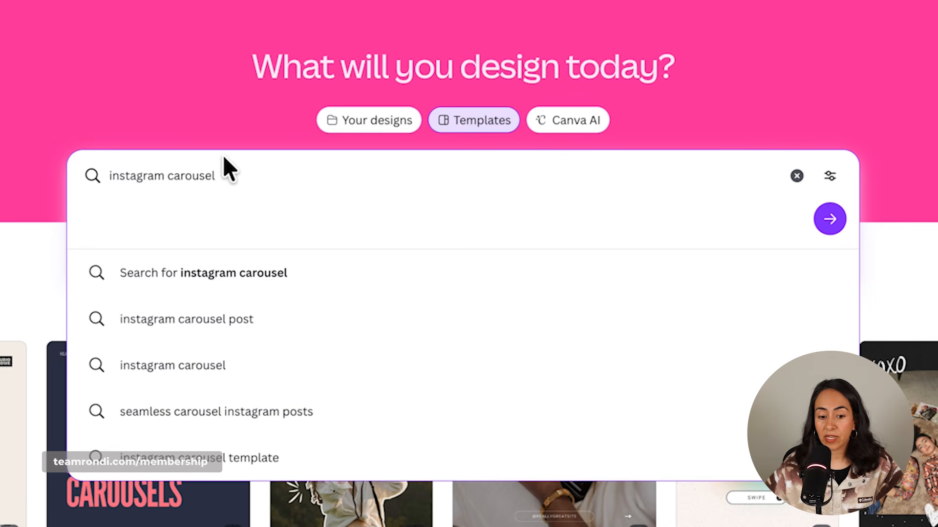
{"action": "type", "text": "only text"}
{"action": "key", "text": "Return"}
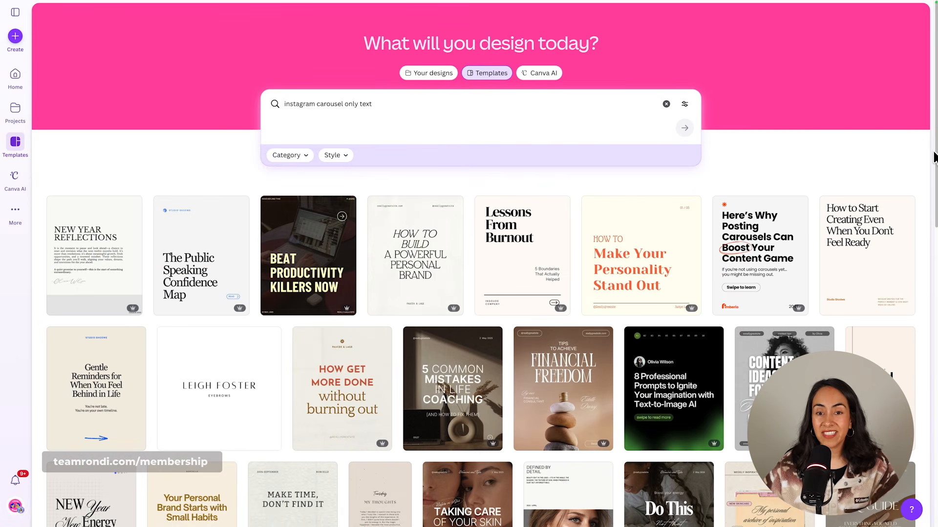
Browse the template results for the text-only carousel search and check the wording of the search query.
{"action": "scroll", "coordinate": [934, 158], "scroll_direction": "down", "scroll_amount": 3}
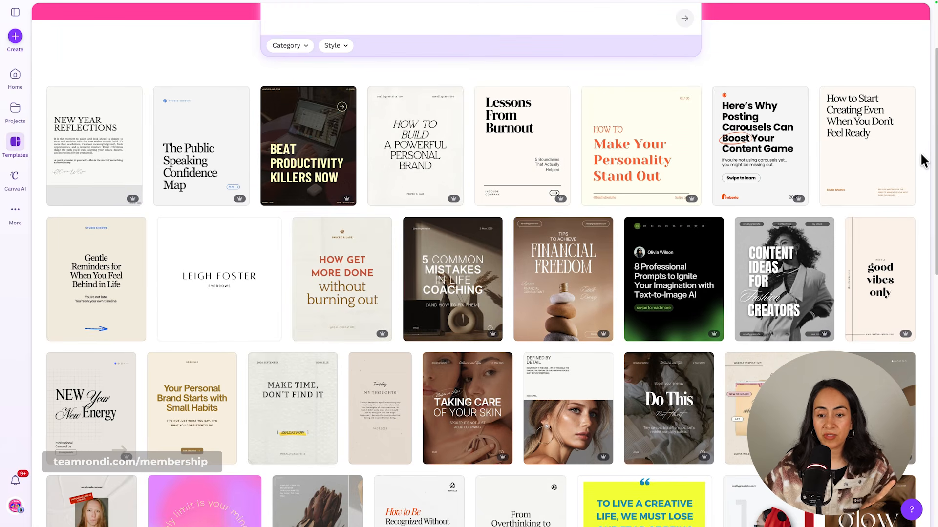
{"action": "scroll", "coordinate": [923, 161], "scroll_direction": "down", "scroll_amount": 2}
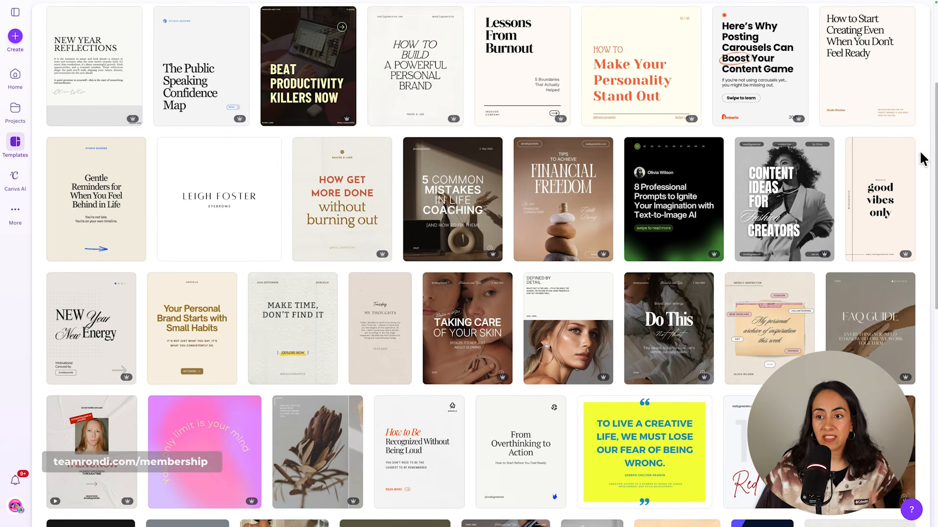
{"action": "scroll", "coordinate": [893, 94], "scroll_direction": "up", "scroll_amount": 3}
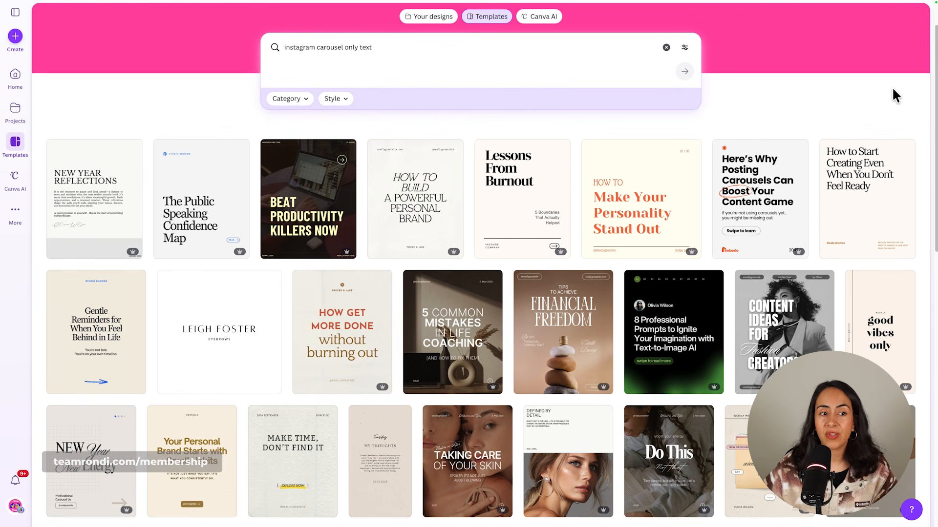
{"action": "left_click", "coordinate": [295, 48]}
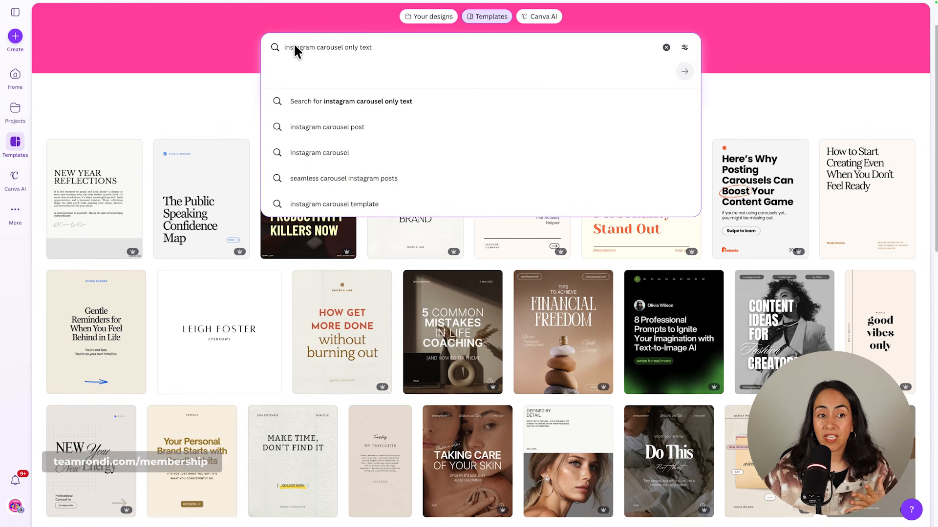
{"action": "left_click_drag", "start_coordinate": [316, 47], "coordinate": [342, 48]}
{"action": "left_click", "coordinate": [798, 101]}
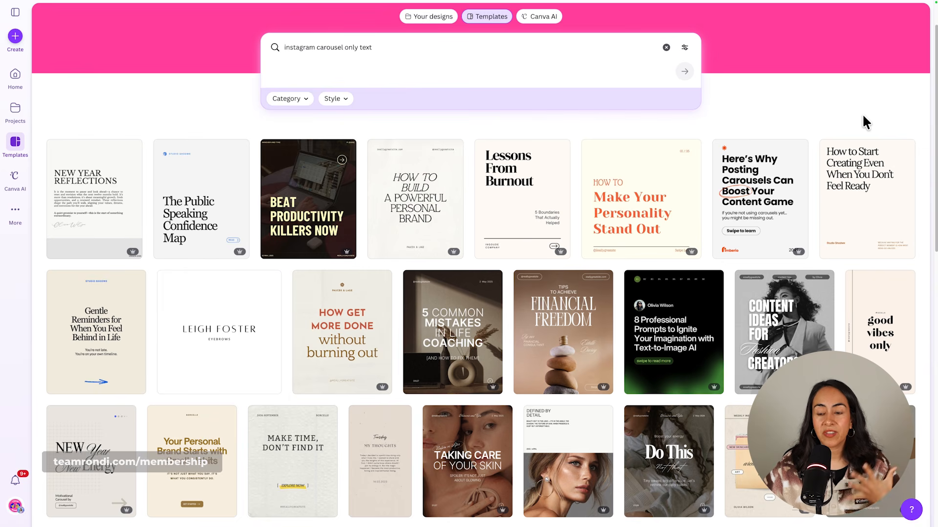
Preview the "How to Start Creating Even When You Don't Feel Ready" carousel template, review its slides through the last one, and close the preview.
{"action": "left_click", "coordinate": [855, 180]}
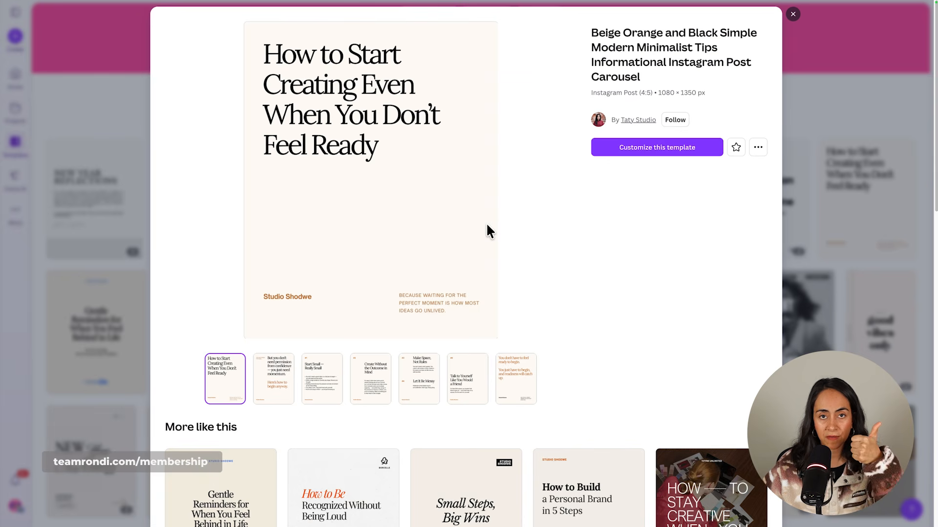
{"action": "left_click", "coordinate": [274, 390]}
{"action": "left_click", "coordinate": [325, 391]}
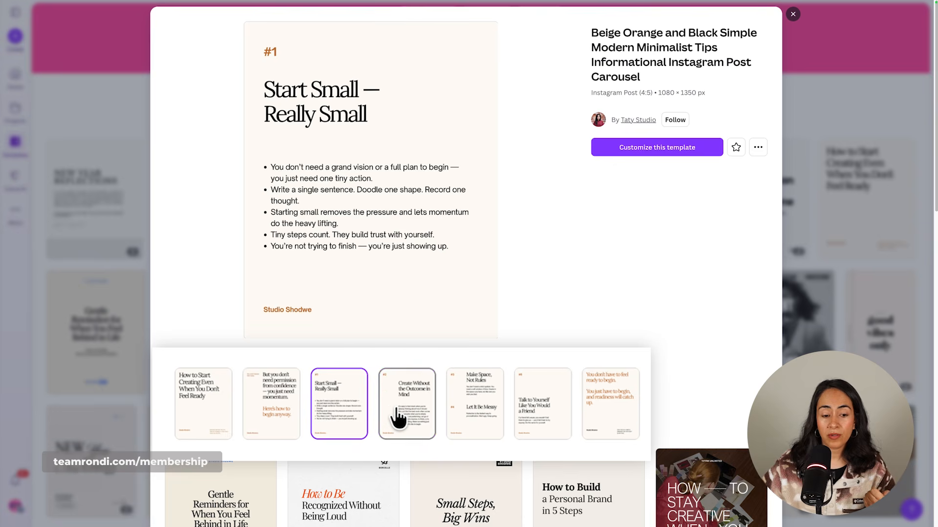
{"action": "left_click", "coordinate": [398, 418]}
{"action": "left_click", "coordinate": [498, 419]}
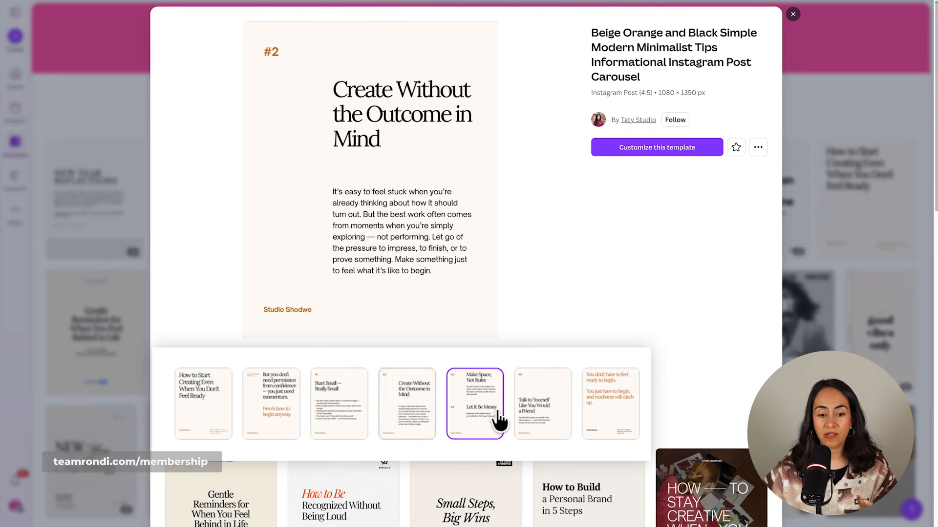
{"action": "left_click", "coordinate": [531, 421]}
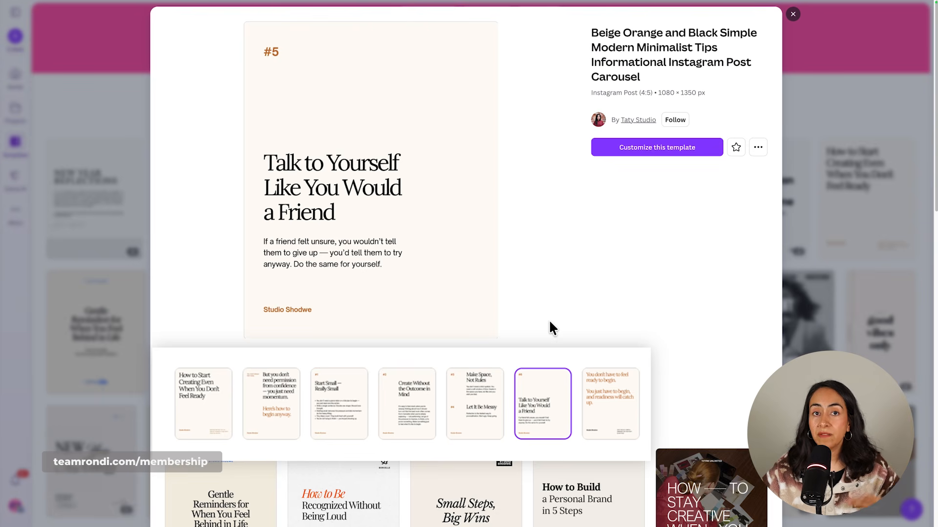
{"action": "left_click", "coordinate": [620, 426]}
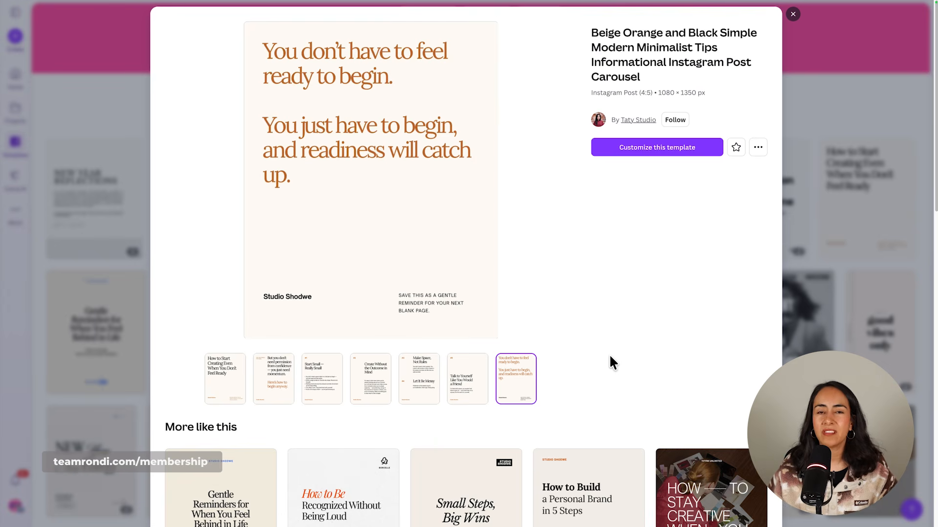
{"action": "left_click", "coordinate": [793, 14]}
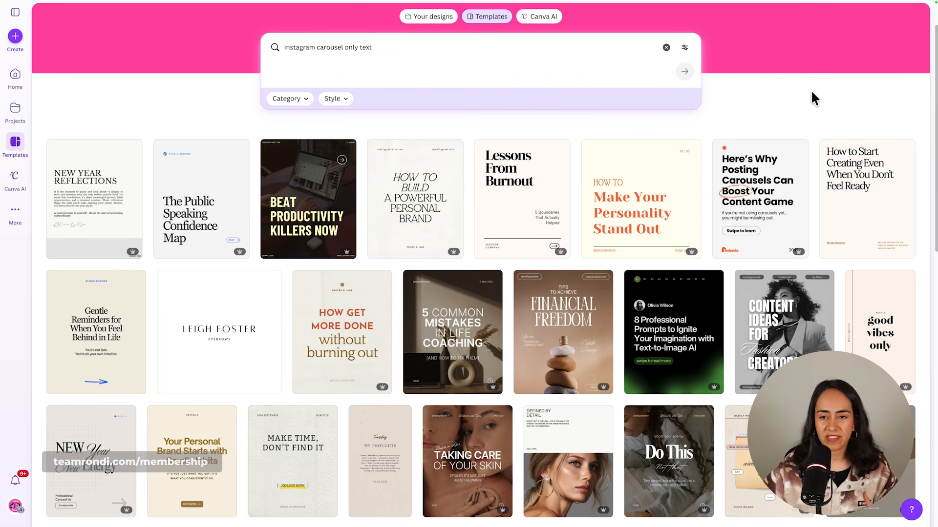
Replace "only text" in the template search with "productivity" and search for "instagram carousel productivity".
{"action": "left_click", "coordinate": [389, 57]}
{"action": "scroll", "coordinate": [431, 109], "scroll_direction": "up", "scroll_amount": 2}
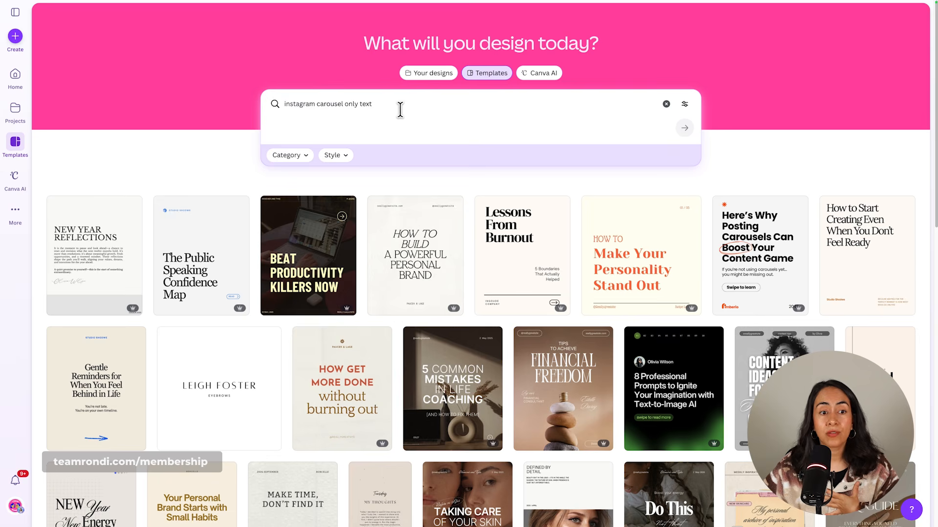
{"action": "left_click_drag", "start_coordinate": [377, 103], "coordinate": [344, 104]}
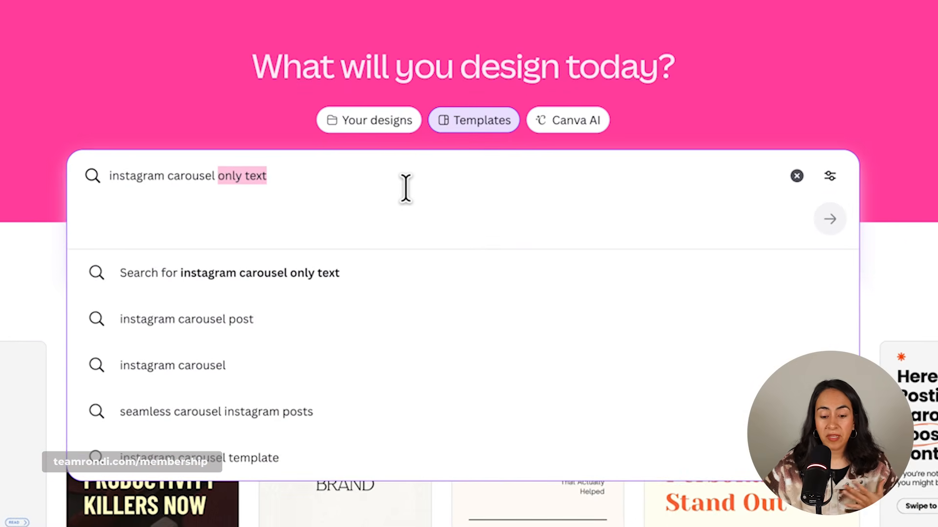
{"action": "key", "text": "BackSpace"}
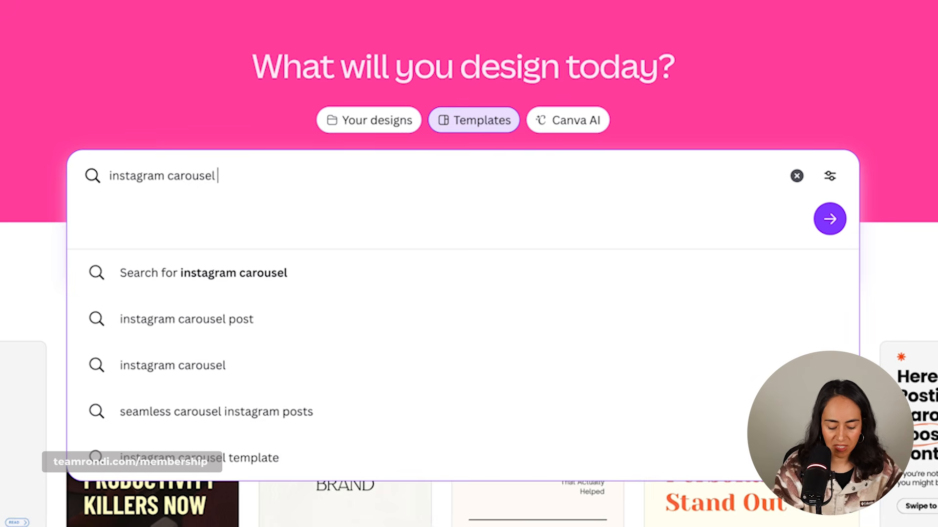
{"action": "type", "text": "productivity"}
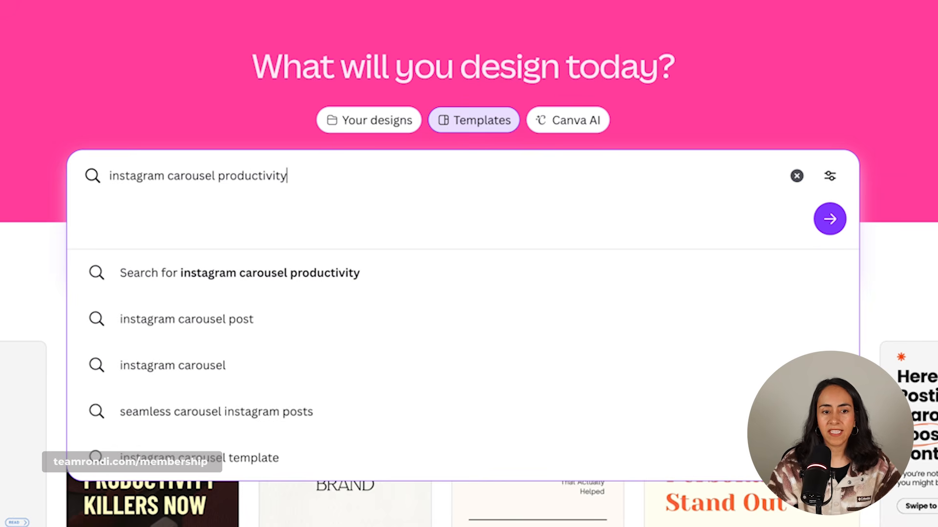
{"action": "key", "text": "Return"}
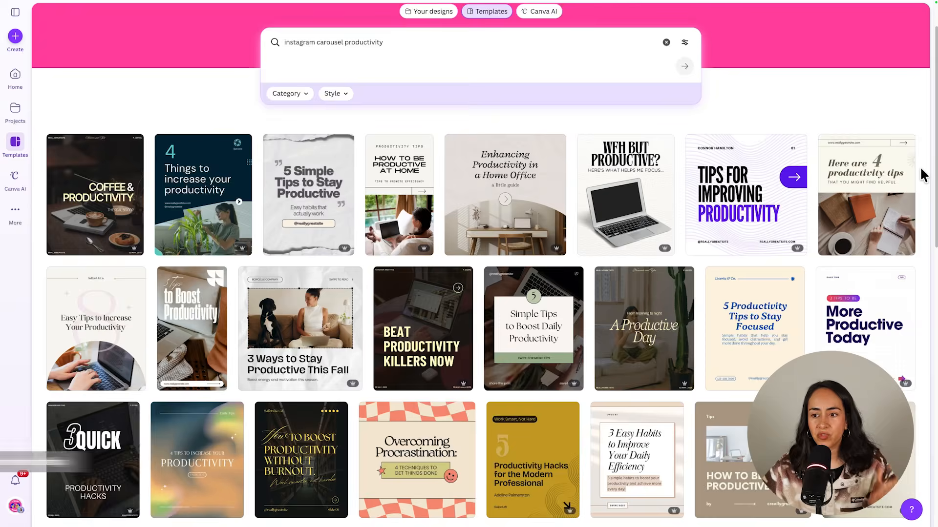
Preview the "Beat Productivity Killers Now" carousel template and examine the layout and content of its slides.
{"action": "left_click", "coordinate": [445, 332]}
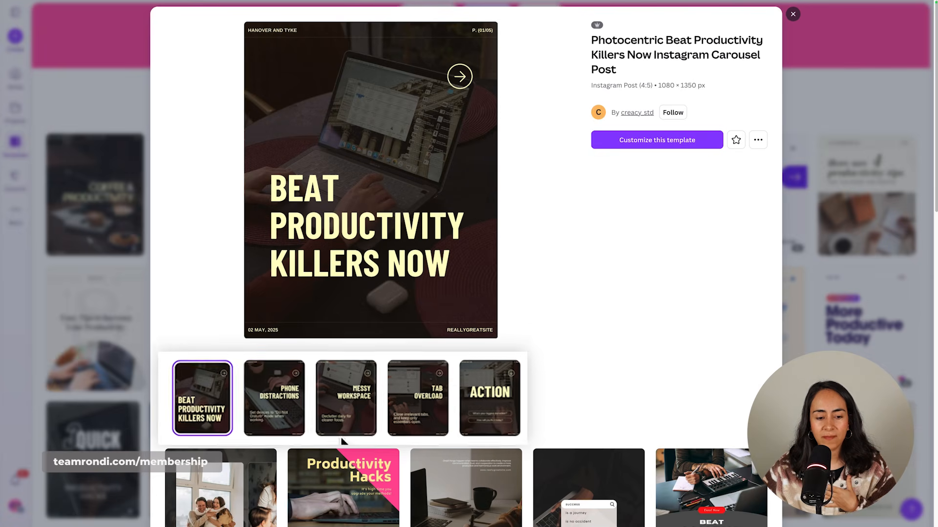
{"action": "left_click", "coordinate": [298, 416]}
{"action": "left_click", "coordinate": [341, 412]}
{"action": "left_click", "coordinate": [412, 418]}
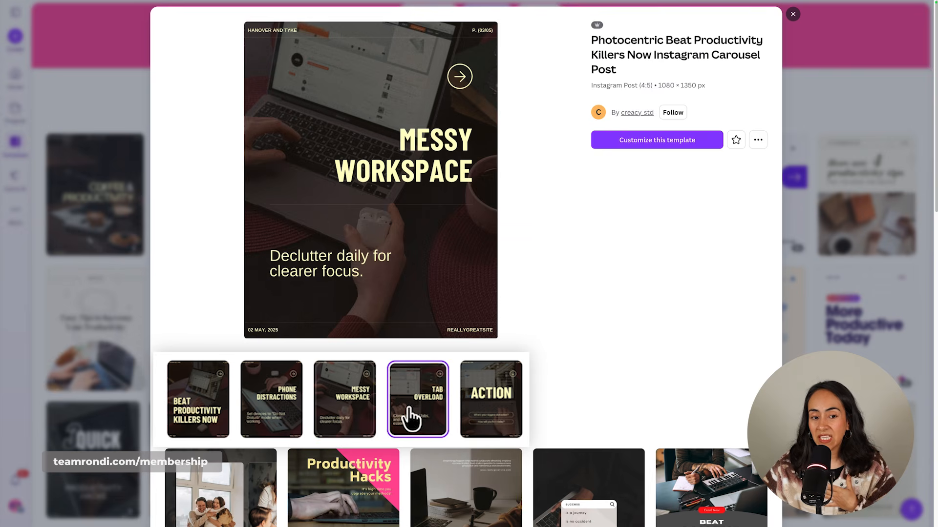
{"action": "left_click", "coordinate": [488, 391]}
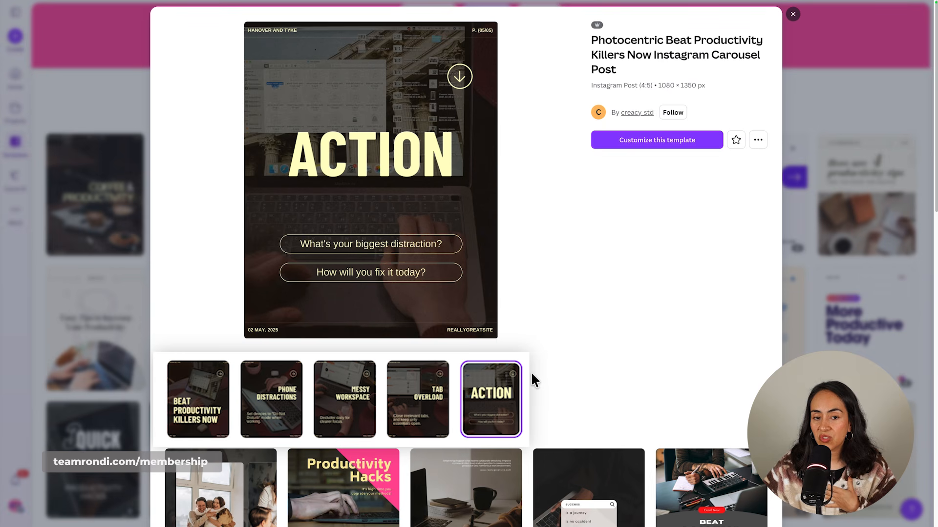
{"action": "left_click", "coordinate": [368, 420]}
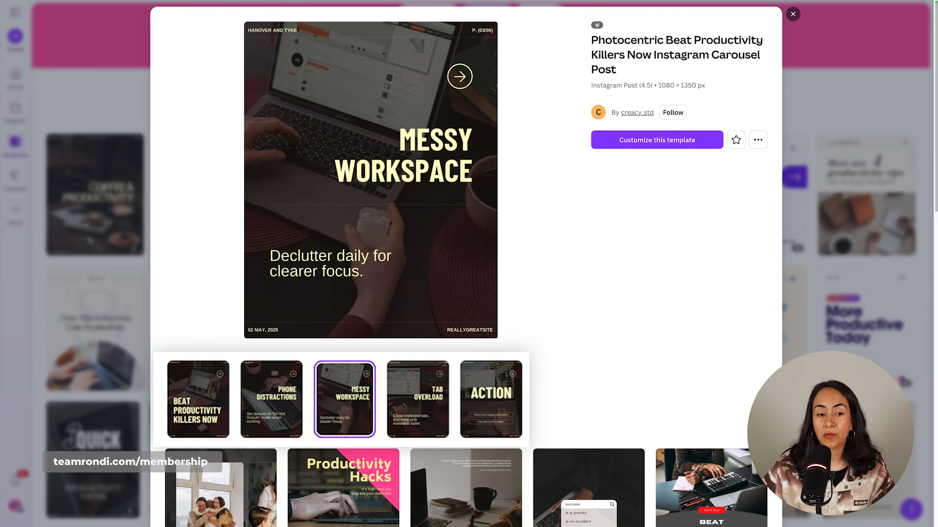
{"action": "left_click", "coordinate": [268, 435]}
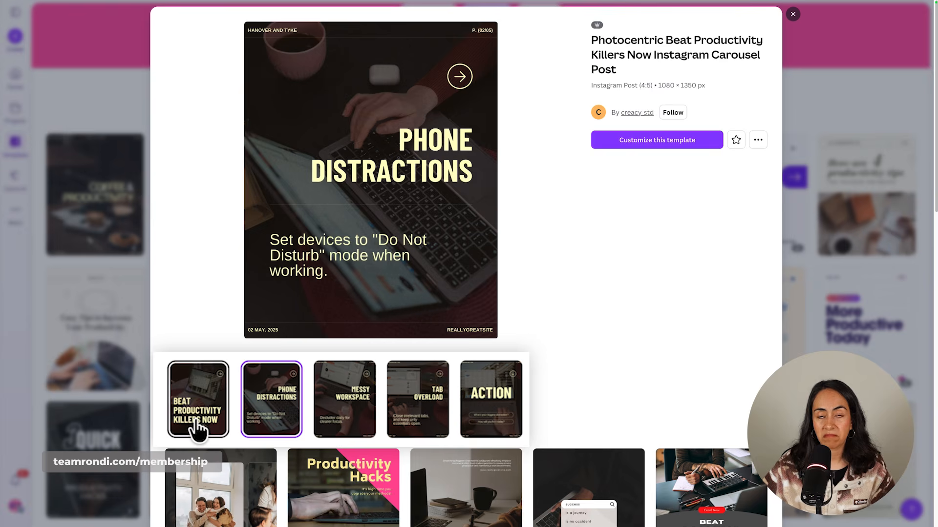
{"action": "left_click", "coordinate": [196, 420]}
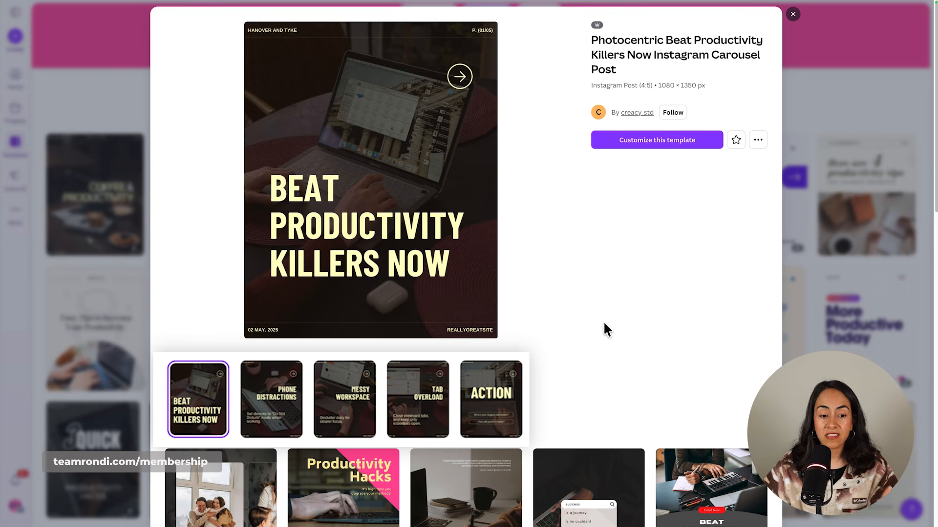
{"action": "left_click", "coordinate": [276, 411]}
{"action": "left_click", "coordinate": [341, 410]}
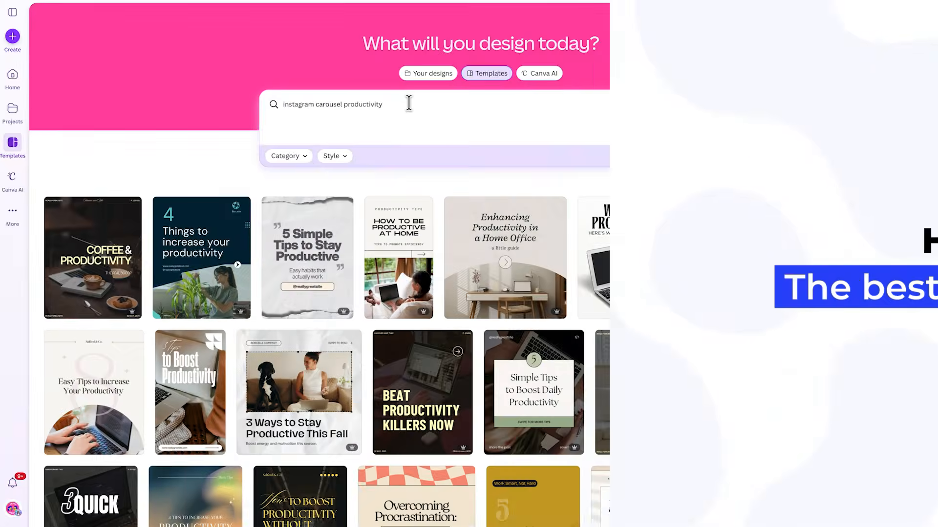
Remove "productivity" from the template search and search for "instagram carousel" only.
{"action": "left_click_drag", "start_coordinate": [384, 103], "coordinate": [341, 103]}
{"action": "key", "text": "BackSpace"}
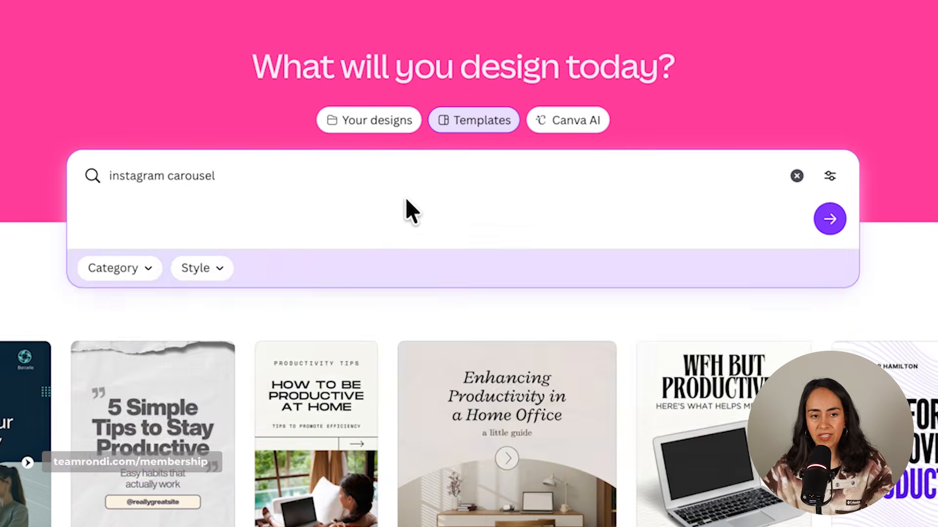
{"action": "key", "text": "Return"}
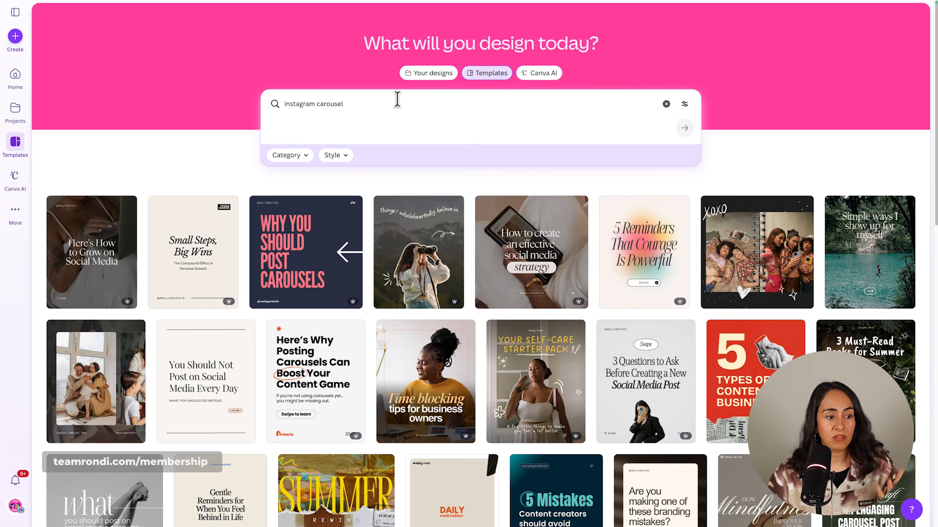
Preview the "Small Steps, Big Wins" carousel template, review its text and photo slides, and close the preview.
{"action": "left_click", "coordinate": [195, 253]}
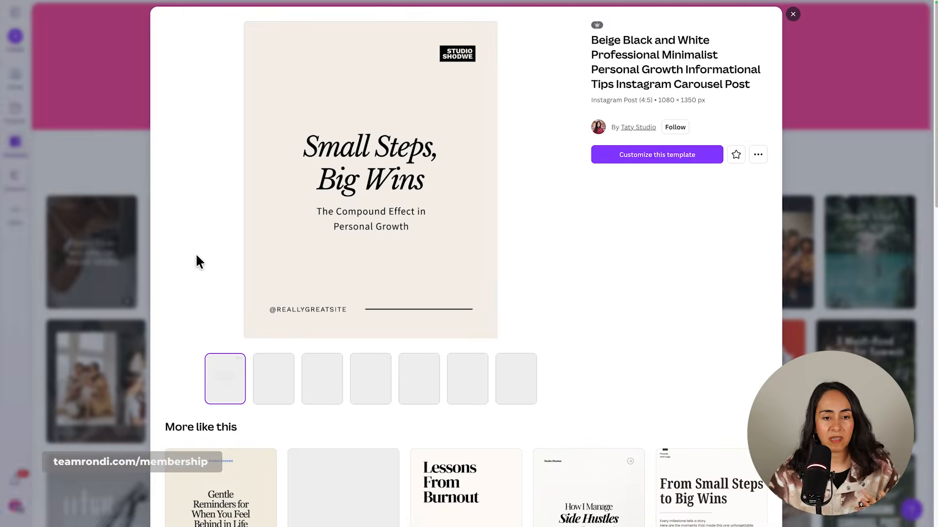
{"action": "left_click", "coordinate": [286, 411]}
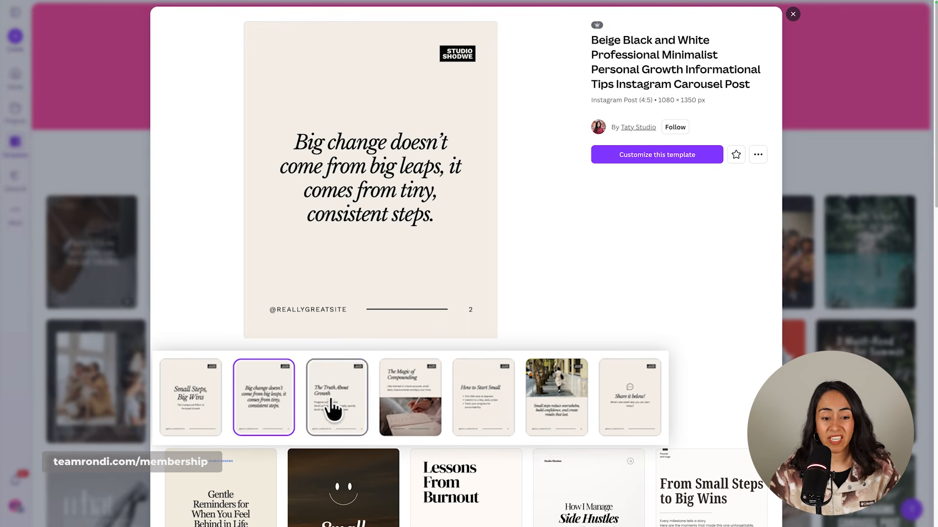
{"action": "left_click", "coordinate": [324, 408]}
{"action": "left_click", "coordinate": [410, 401]}
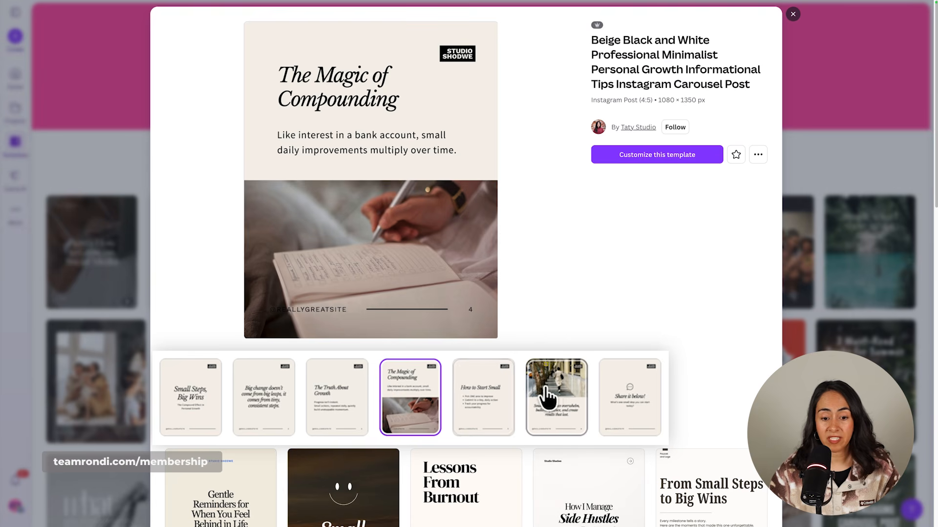
{"action": "left_click", "coordinate": [566, 398]}
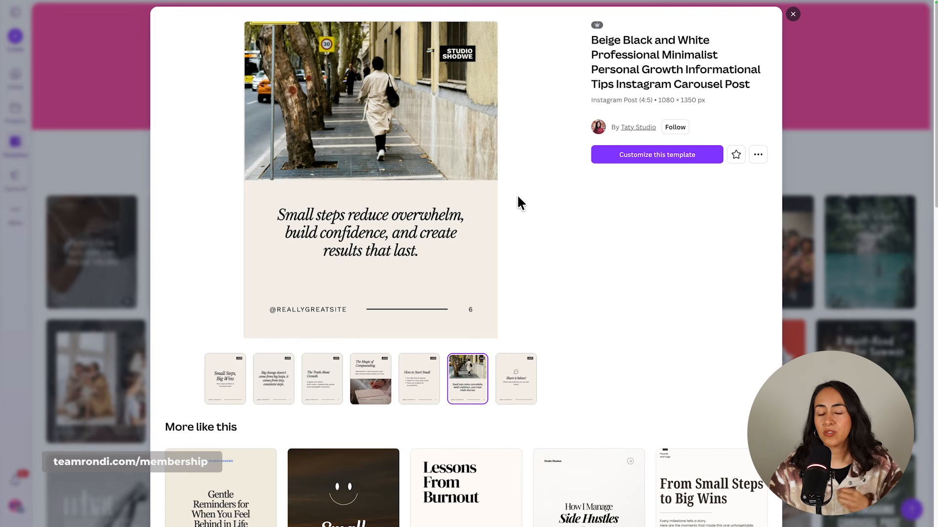
{"action": "left_click", "coordinate": [793, 15]}
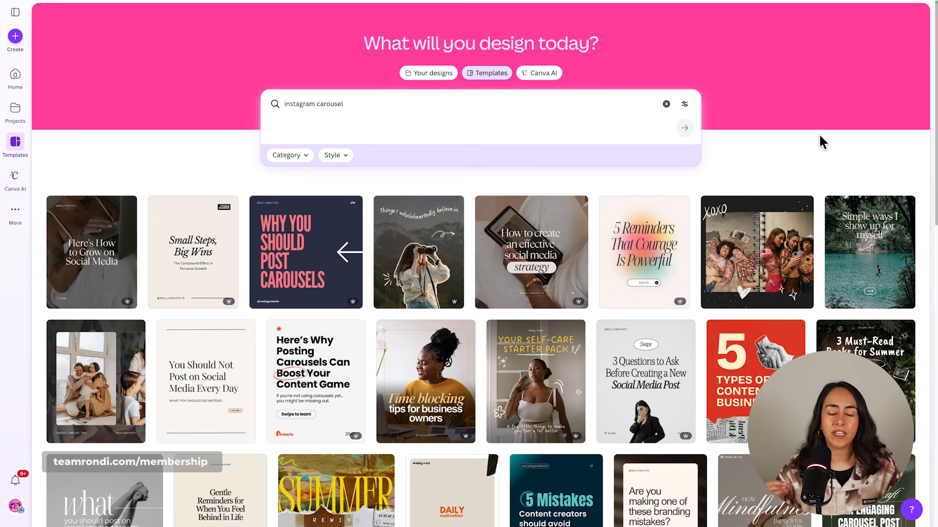
Preview the "5 Reminders That Courage Is Powerful" carousel template and examine its second and third slides.
{"action": "left_click", "coordinate": [652, 269]}
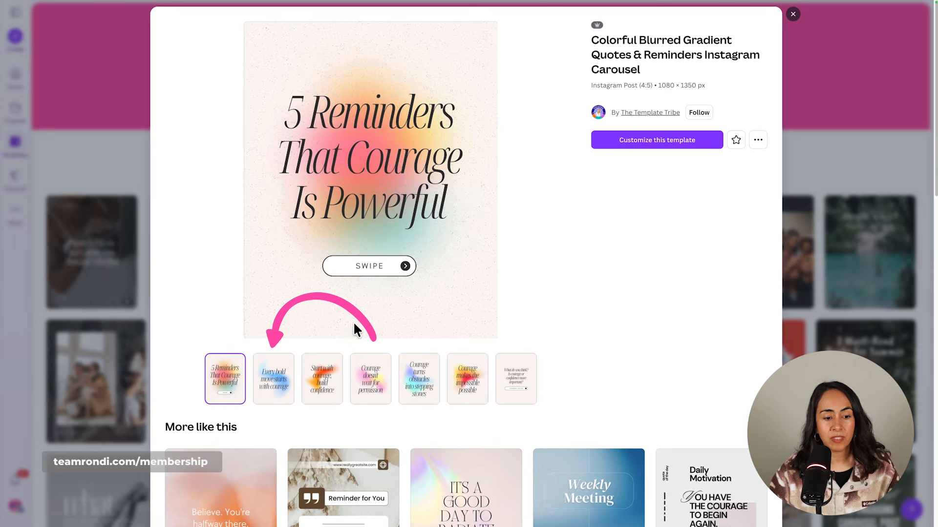
{"action": "left_click", "coordinate": [287, 402]}
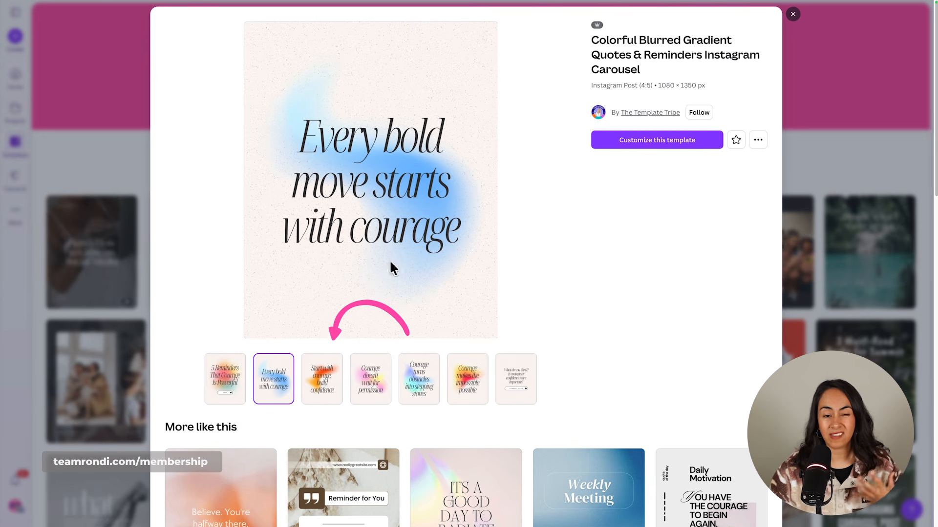
{"action": "left_click", "coordinate": [328, 384]}
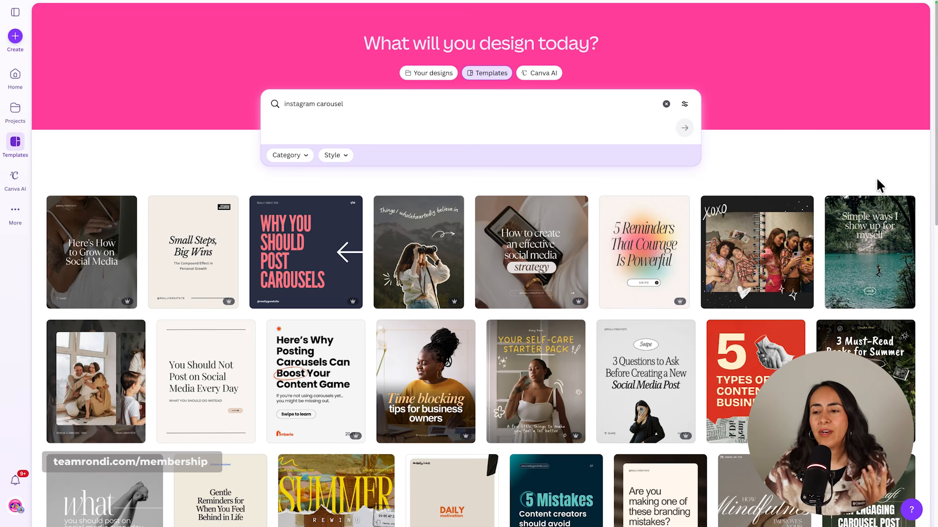
Find the "What I Do When I Feel Creative Block" carousel template in the results and open it for customizing.
{"action": "scroll", "coordinate": [925, 192], "scroll_direction": "down", "scroll_amount": 1}
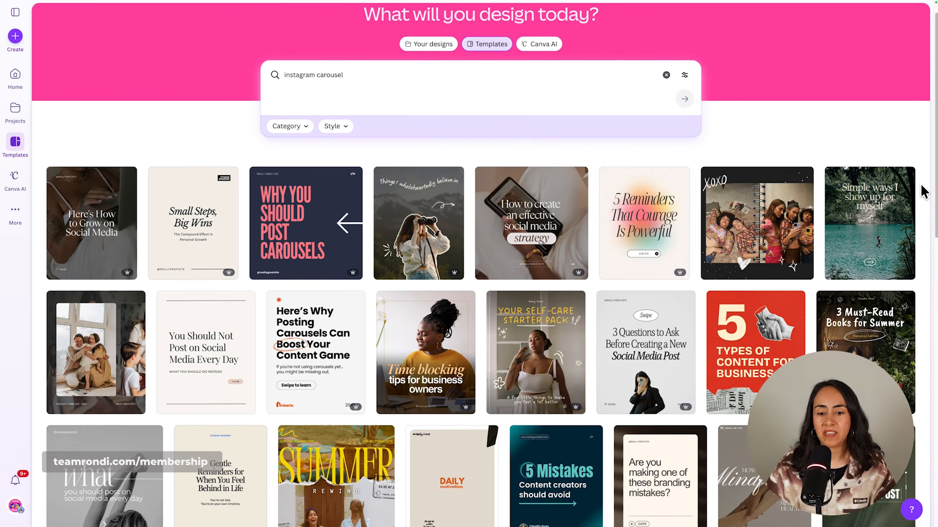
{"action": "scroll", "coordinate": [923, 190], "scroll_direction": "down", "scroll_amount": 3}
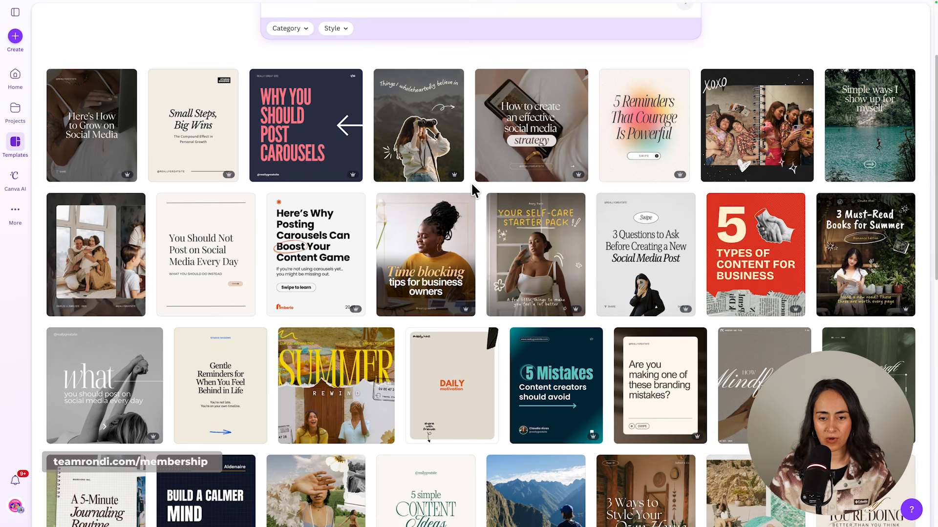
{"action": "scroll", "coordinate": [478, 185], "scroll_direction": "down", "scroll_amount": 10}
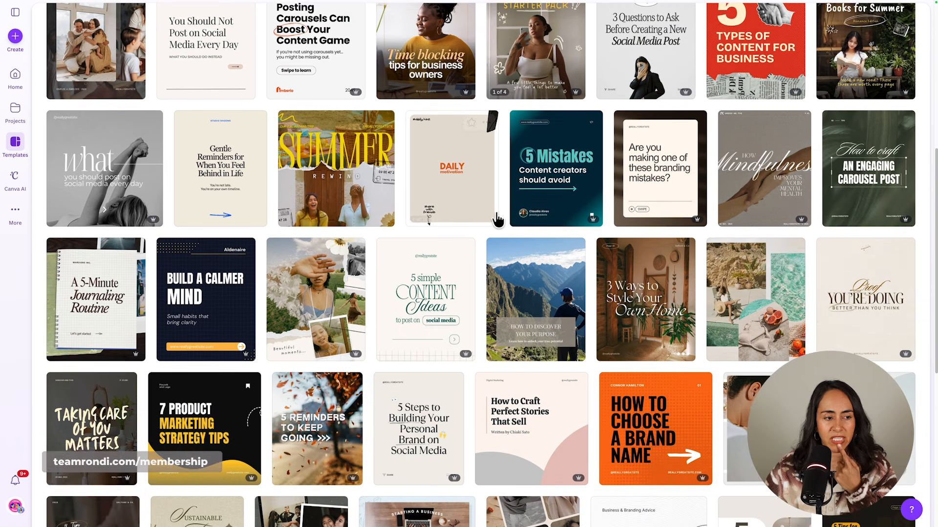
{"action": "scroll", "coordinate": [498, 220], "scroll_direction": "down", "scroll_amount": 2}
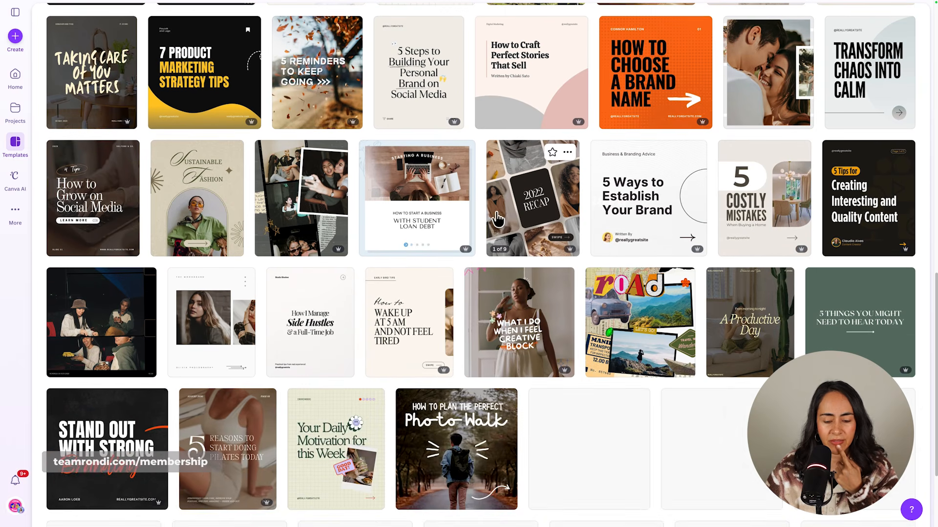
{"action": "scroll", "coordinate": [551, 334], "scroll_direction": "down", "scroll_amount": 1}
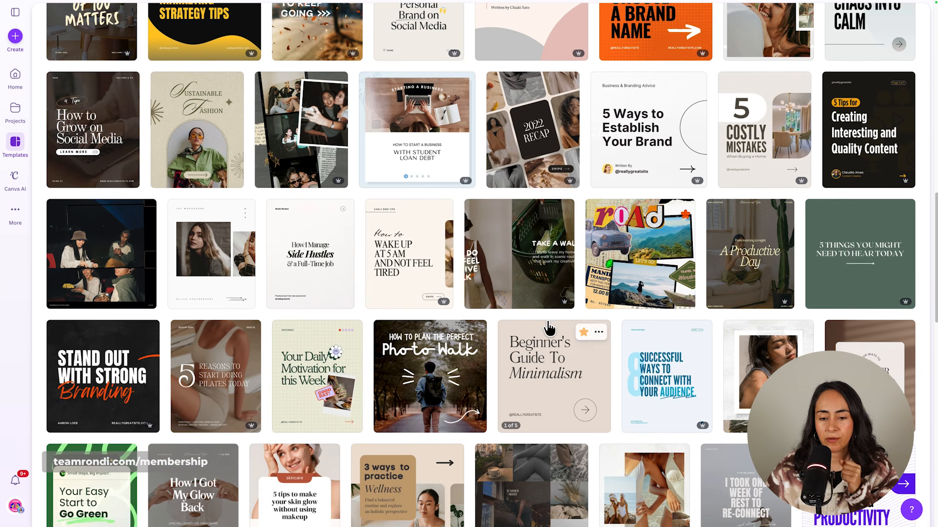
{"action": "left_click", "coordinate": [515, 235]}
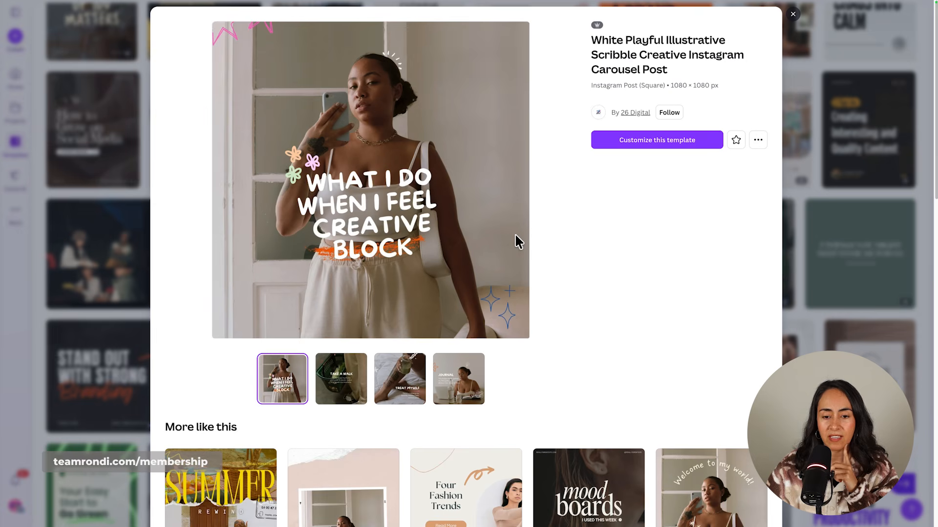
{"action": "left_click", "coordinate": [671, 146]}
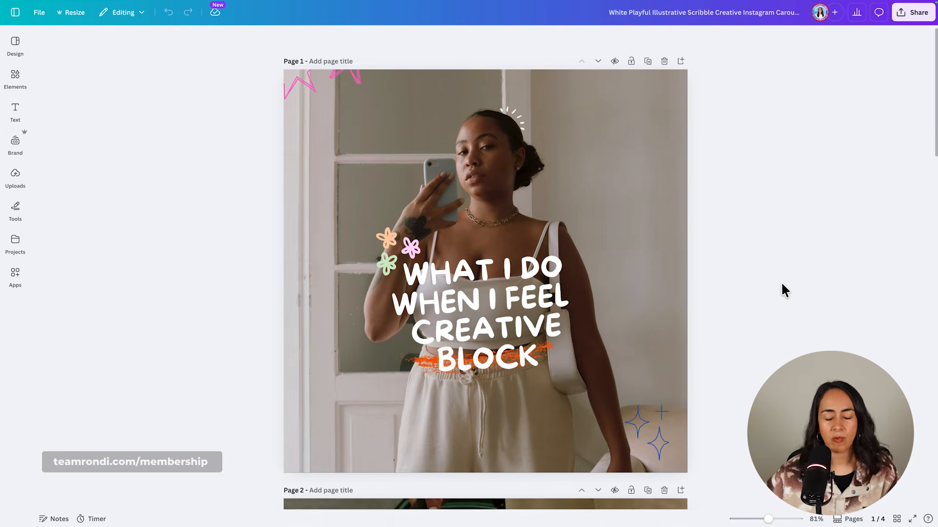
Open the Personal folder among the uploaded files.
{"action": "left_click", "coordinate": [15, 178]}
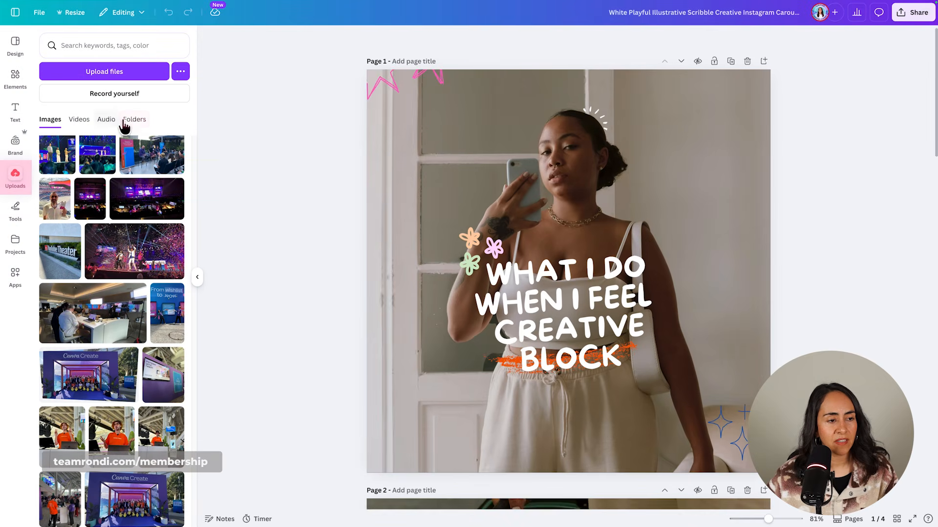
{"action": "left_click", "coordinate": [135, 120]}
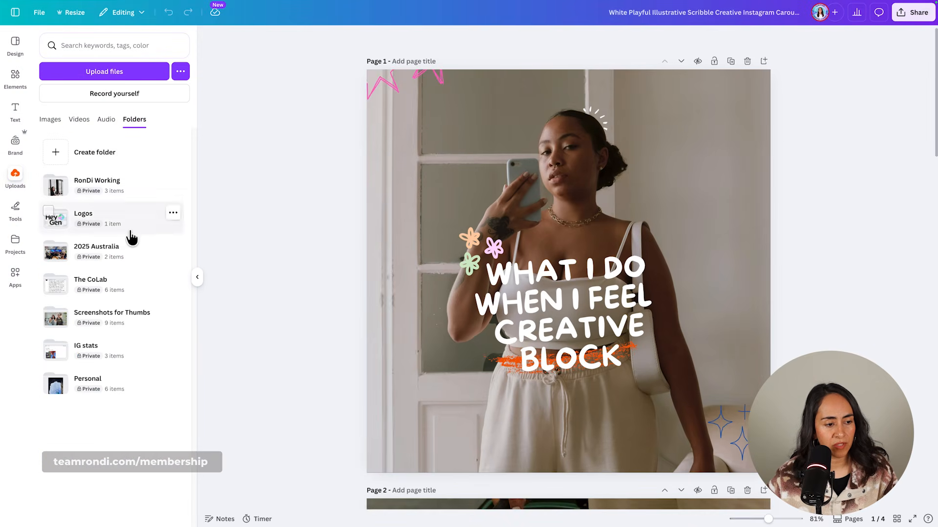
{"action": "left_click", "coordinate": [117, 391]}
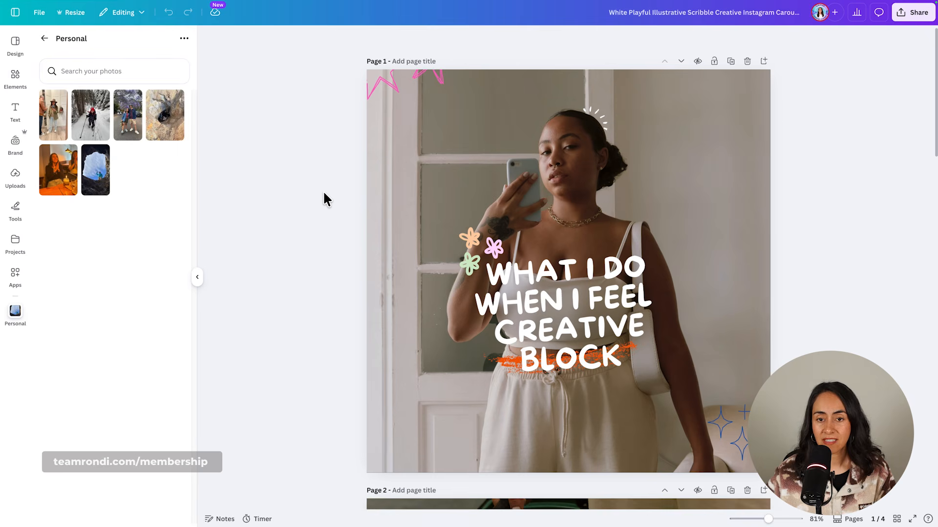
Try adding the mirror selfie with the hat as a separate image over the cover page, and delete it.
{"action": "left_click_drag", "start_coordinate": [345, 26], "coordinate": [516, 110]}
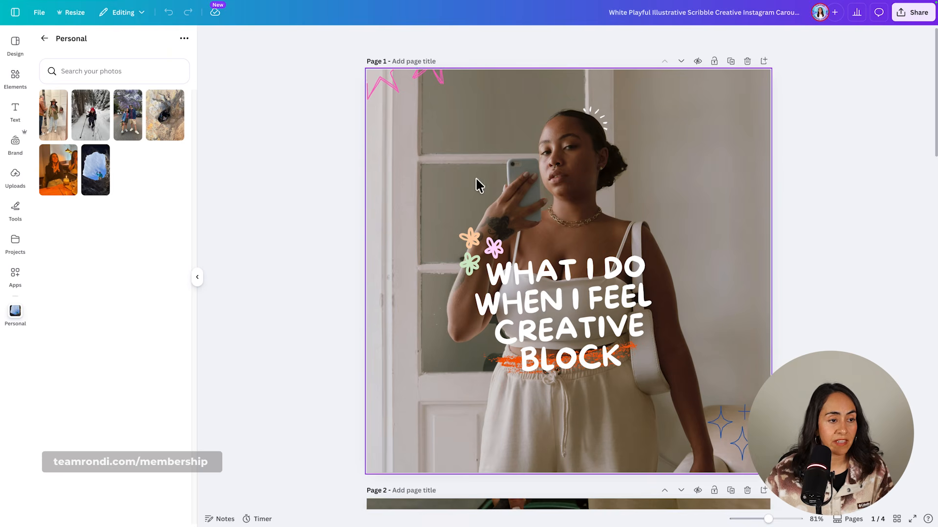
{"action": "left_click", "coordinate": [51, 127]}
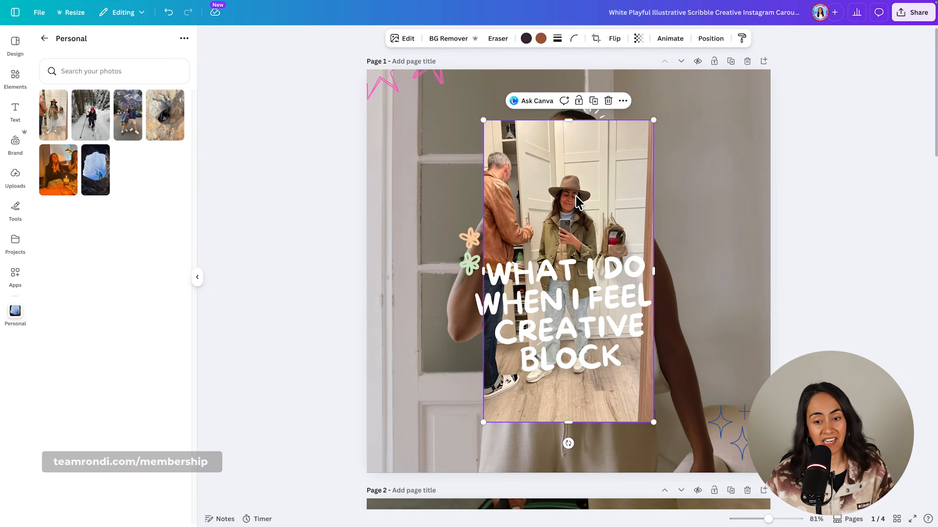
{"action": "left_click_drag", "start_coordinate": [577, 201], "coordinate": [689, 165]}
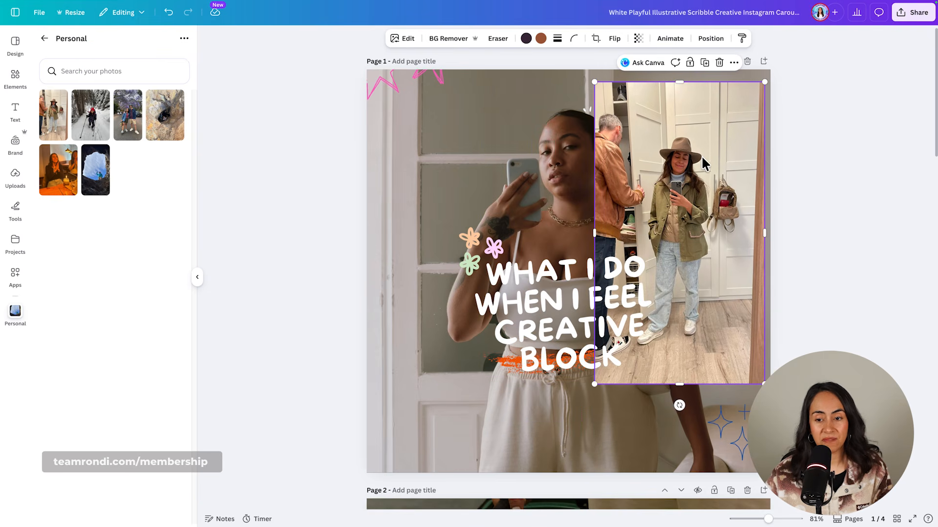
{"action": "left_click", "coordinate": [718, 62]}
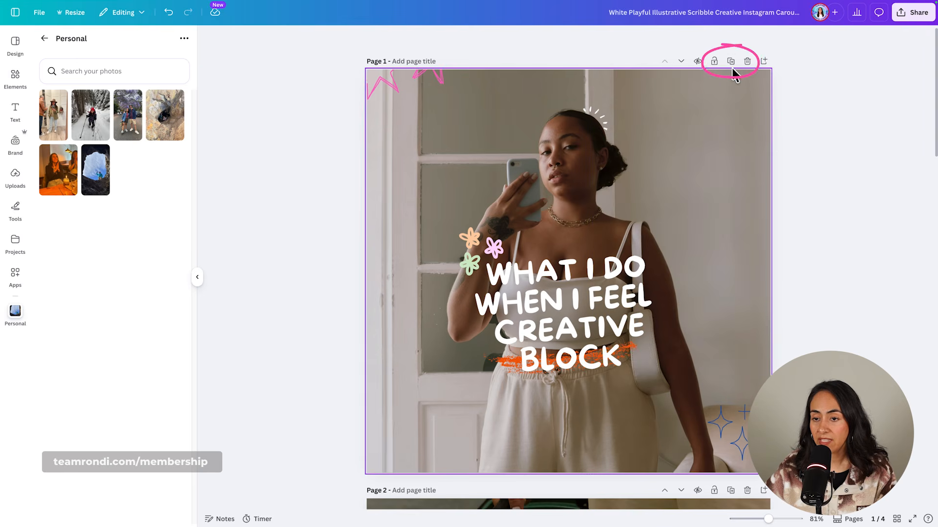
Duplicate the cover page and replace the background photo on page 1 with the mirror selfie from the Personal folder.
{"action": "left_click", "coordinate": [730, 62]}
{"action": "scroll", "coordinate": [704, 315], "scroll_direction": "up", "scroll_amount": 5}
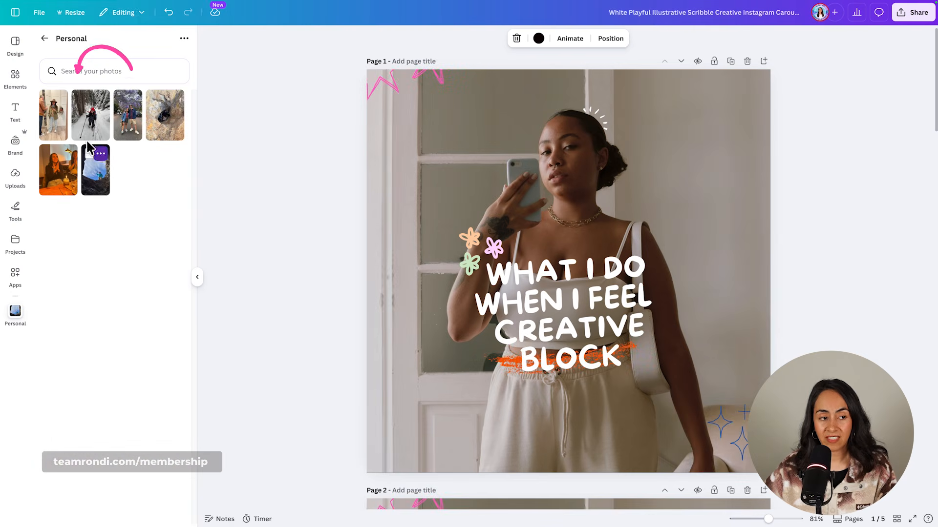
{"action": "left_click_drag", "start_coordinate": [57, 118], "coordinate": [600, 212]}
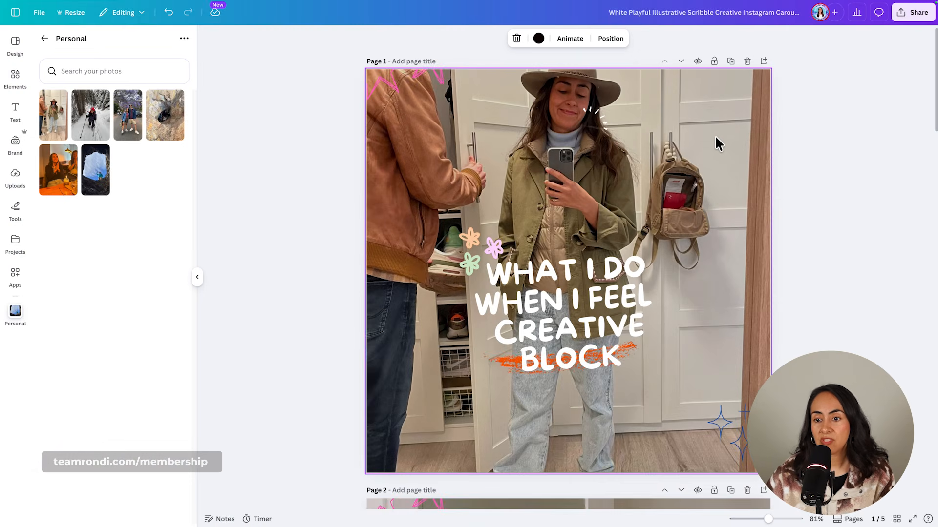
Reposition the mirror selfie within the page 1 background so the whole hat and face sit above the title text.
{"action": "double_click", "coordinate": [716, 142]}
{"action": "left_click_drag", "start_coordinate": [722, 119], "coordinate": [787, 166]}
{"action": "left_click", "coordinate": [818, 160]}
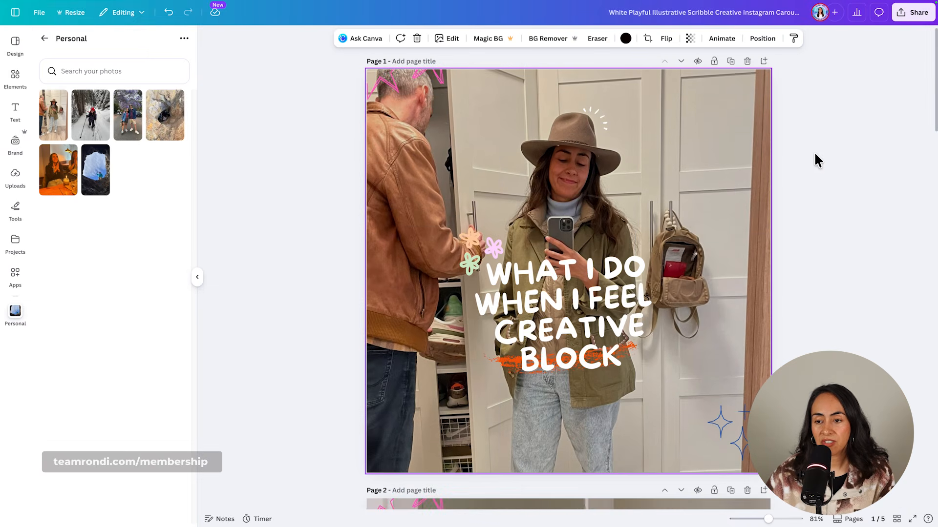
Move the white burst lines on page 1 to just above the hat's upper right edge.
{"action": "left_click", "coordinate": [600, 119]}
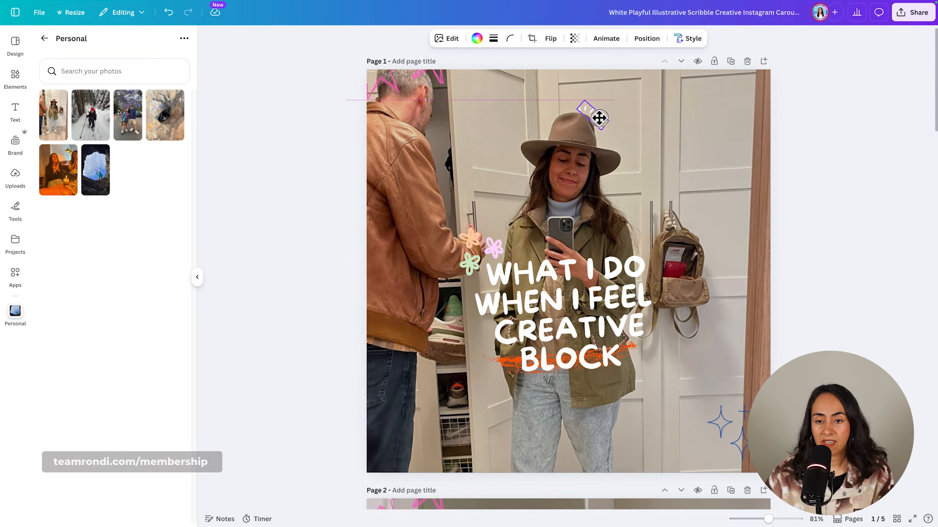
{"action": "mouse_move", "coordinate": [621, 123]}
{"action": "left_mouse_down"}
{"action": "mouse_move", "coordinate": [627, 117]}
{"action": "mouse_move", "coordinate": [596, 117]}
{"action": "left_mouse_up"}
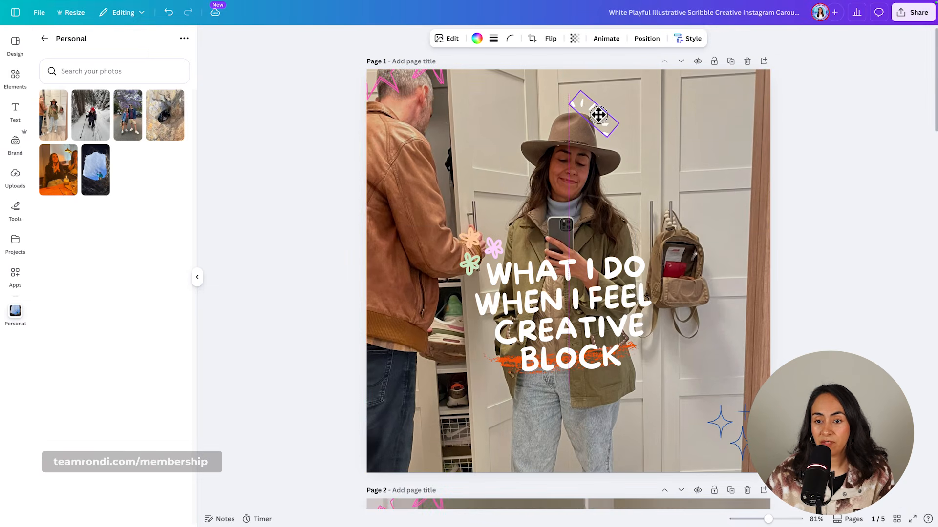
{"action": "left_click", "coordinate": [674, 157]}
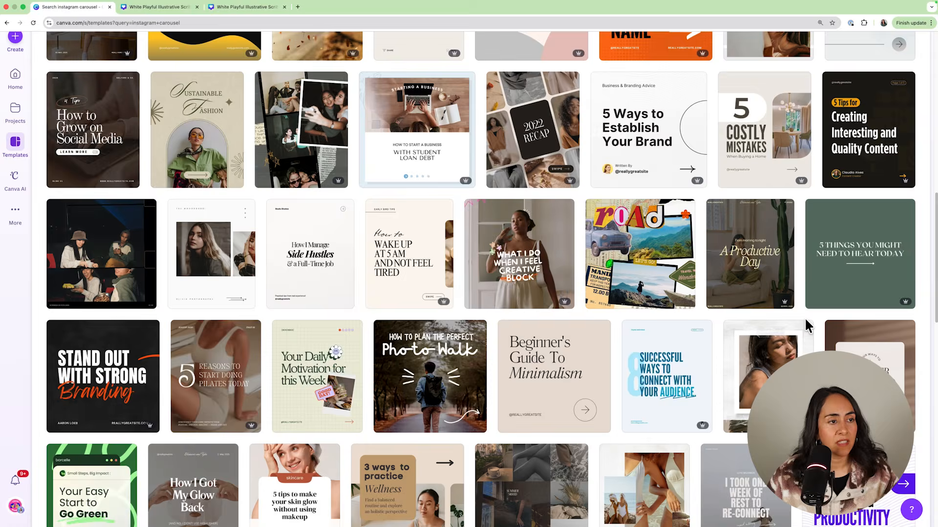
Find the "How to Plan the Perfect Photo Walk" carousel template in the results and open it for customizing.
{"action": "scroll", "coordinate": [808, 325], "scroll_direction": "up", "scroll_amount": 4}
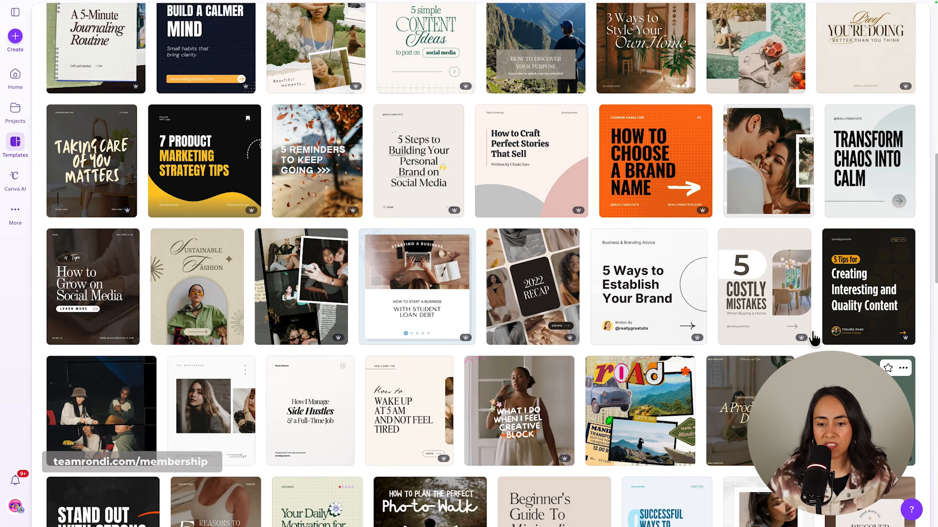
{"action": "scroll", "coordinate": [810, 329], "scroll_direction": "down", "scroll_amount": 4}
{"action": "mouse_move", "coordinate": [436, 358]}
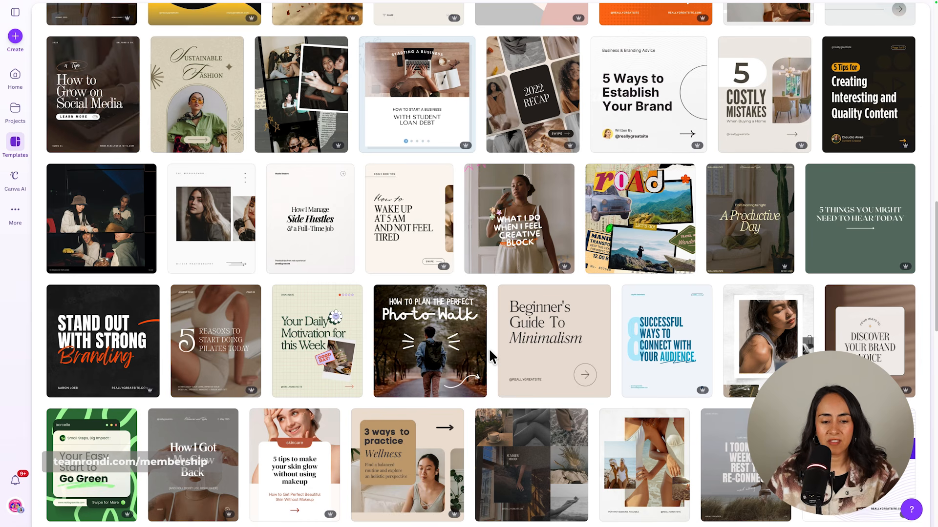
{"action": "left_click", "coordinate": [432, 342]}
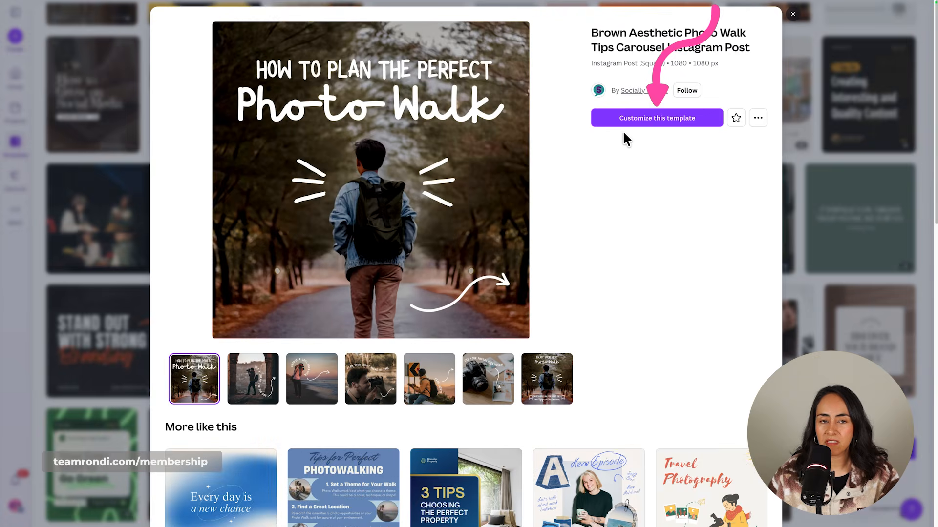
{"action": "left_click", "coordinate": [621, 120]}
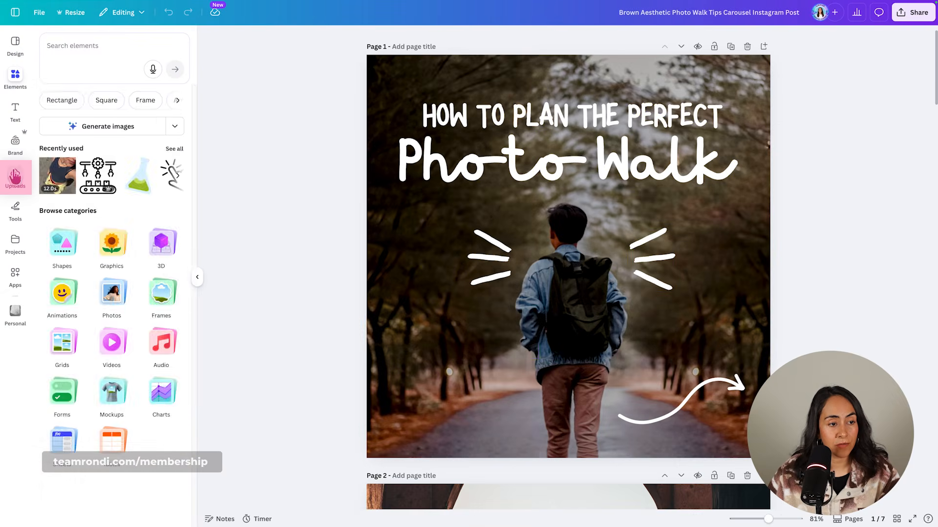
Show the photos of the Personal uploads folder beside the Photo Walk design.
{"action": "left_click", "coordinate": [15, 176]}
{"action": "left_click", "coordinate": [134, 119]}
{"action": "left_click", "coordinate": [115, 399]}
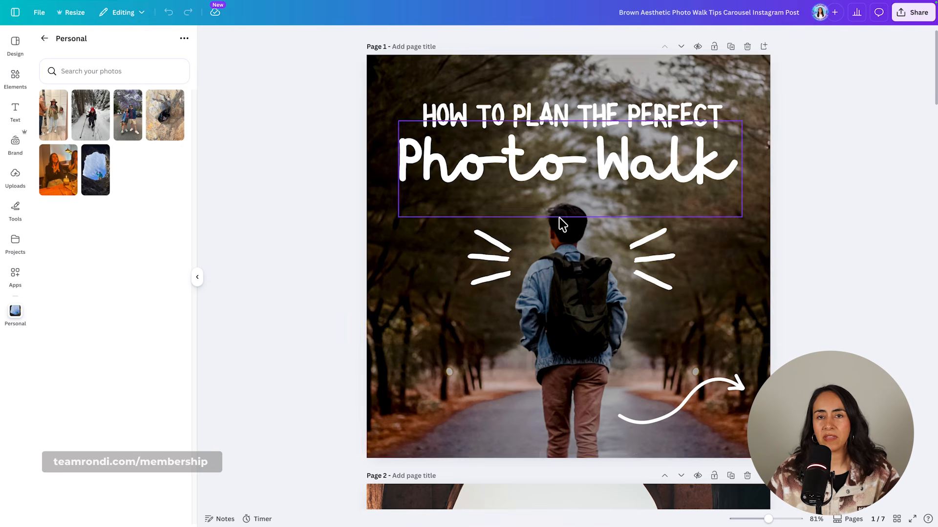
Replace the page 1 background of the Photo Walk design with the snowshoeing photo.
{"action": "left_click", "coordinate": [103, 133]}
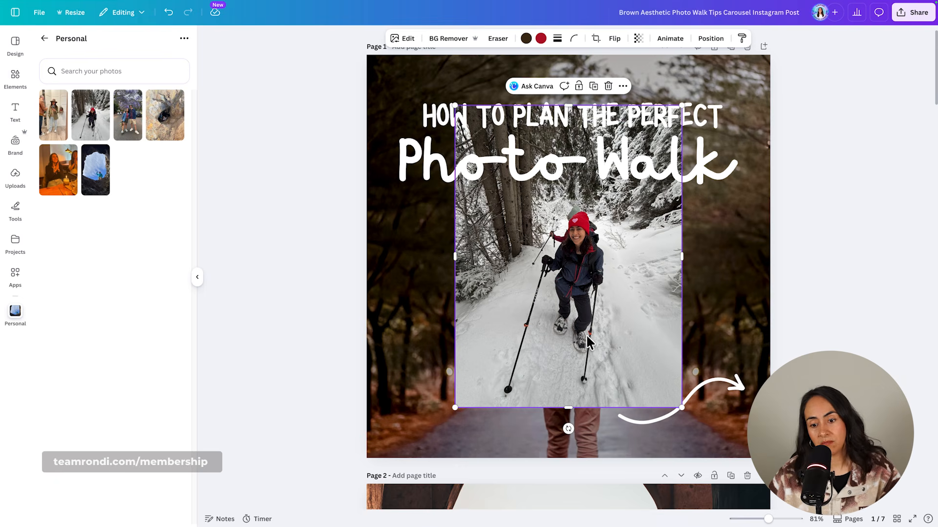
{"action": "left_click", "coordinate": [607, 86]}
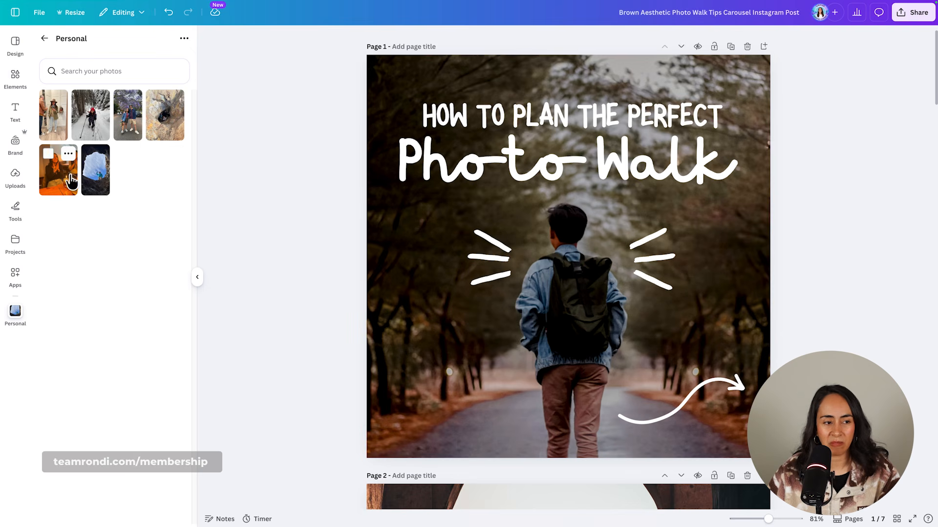
{"action": "left_click_drag", "start_coordinate": [91, 118], "coordinate": [383, 247]}
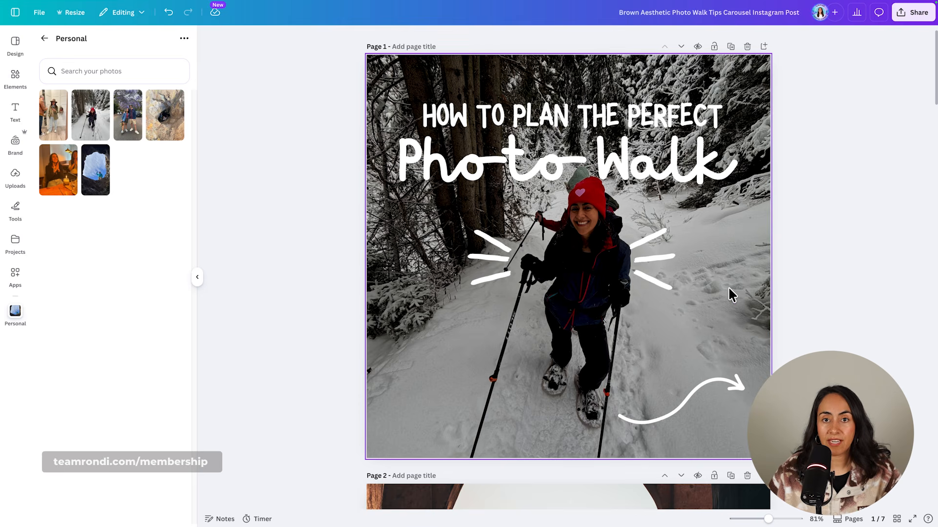
Nudge the white burst lines on page 1 so they frame both sides of the snowshoer's upper body.
{"action": "left_click_drag", "start_coordinate": [657, 274], "coordinate": [661, 273]}
{"action": "left_click_drag", "start_coordinate": [486, 269], "coordinate": [492, 266]}
{"action": "left_click", "coordinate": [784, 268]}
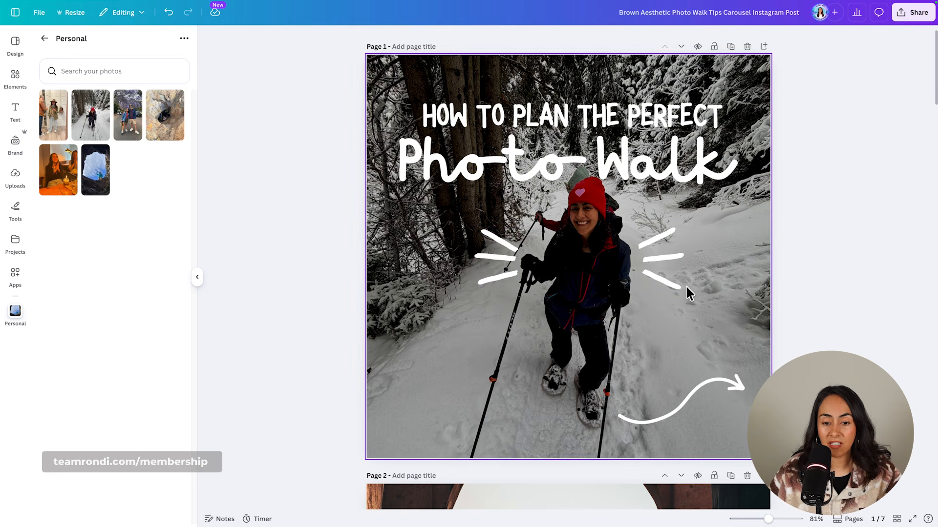
{"action": "left_click_drag", "start_coordinate": [662, 274], "coordinate": [657, 276]}
{"action": "left_click", "coordinate": [786, 288]}
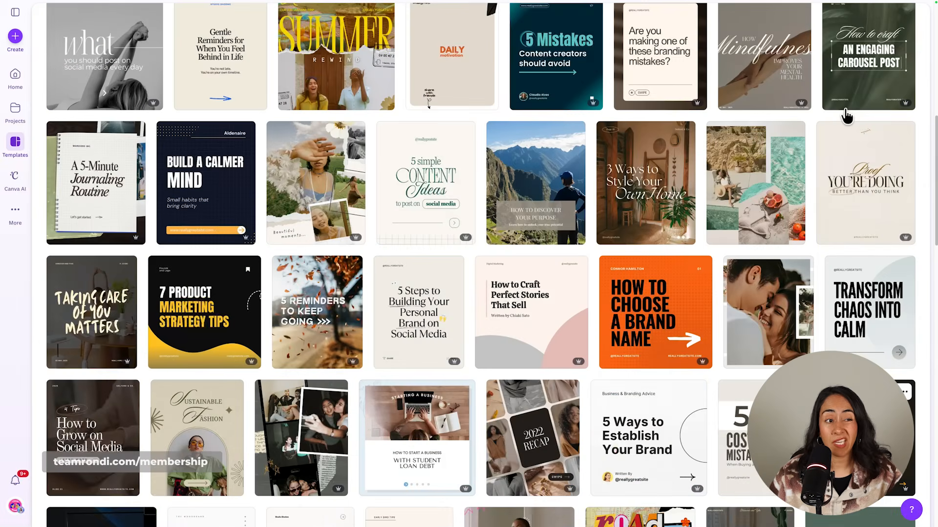
Find the "Things I wholeheartedly believe in" carousel template in the results and open it for customizing.
{"action": "scroll", "coordinate": [848, 116], "scroll_direction": "up", "scroll_amount": 10}
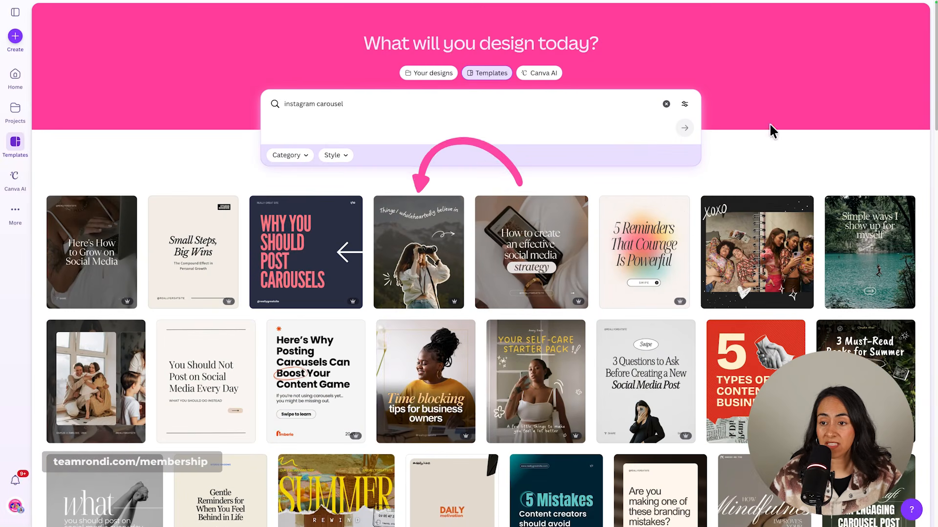
{"action": "mouse_move", "coordinate": [405, 274]}
{"action": "left_click", "coordinate": [395, 255]}
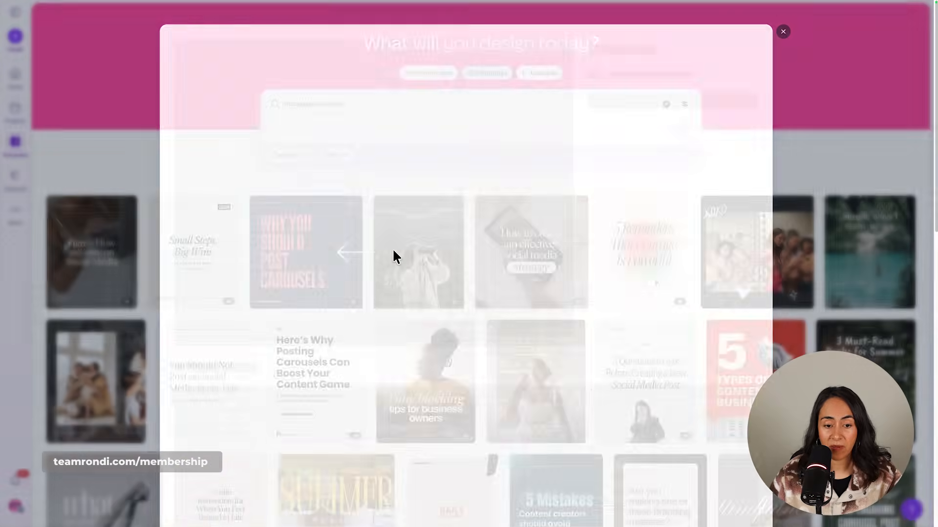
{"action": "left_click", "coordinate": [651, 155]}
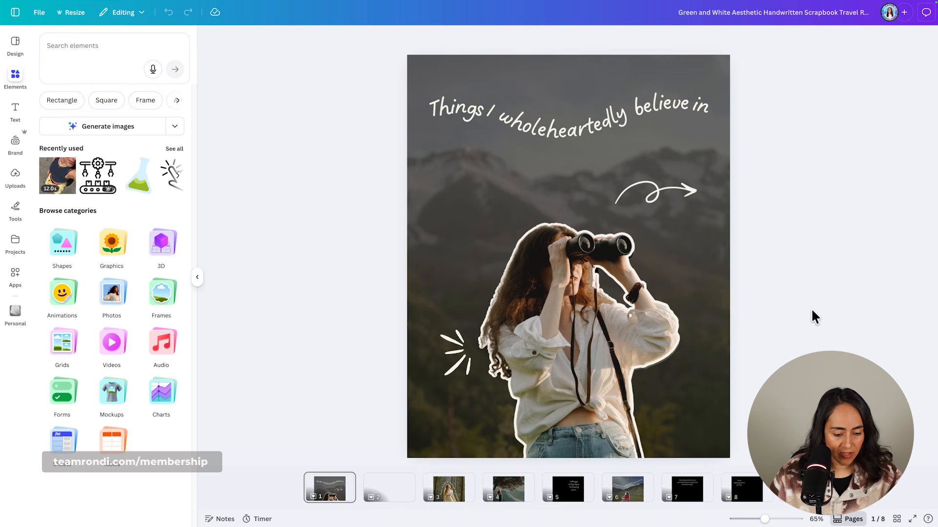
Duplicate page 1 of the design and show the photos of the Personal uploads folder.
{"action": "key", "text": "ctrl+c"}
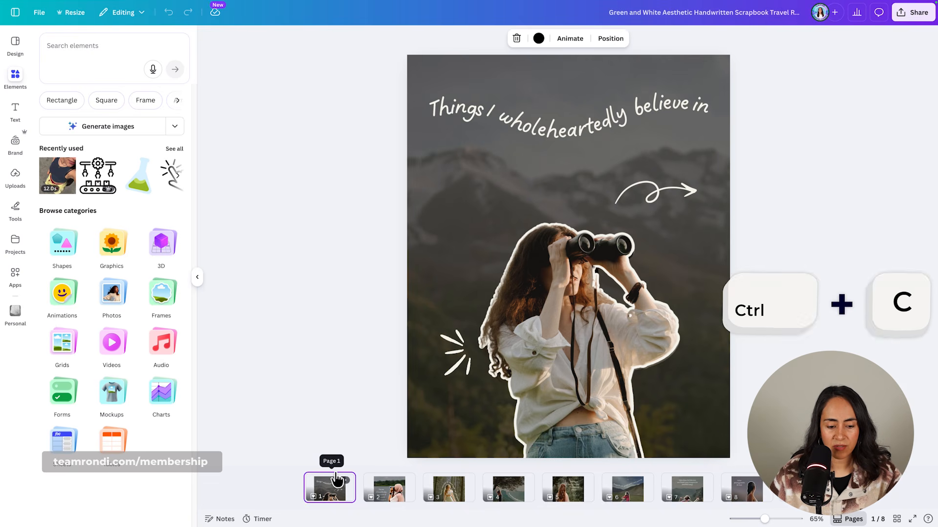
{"action": "key", "text": "ctrl+v"}
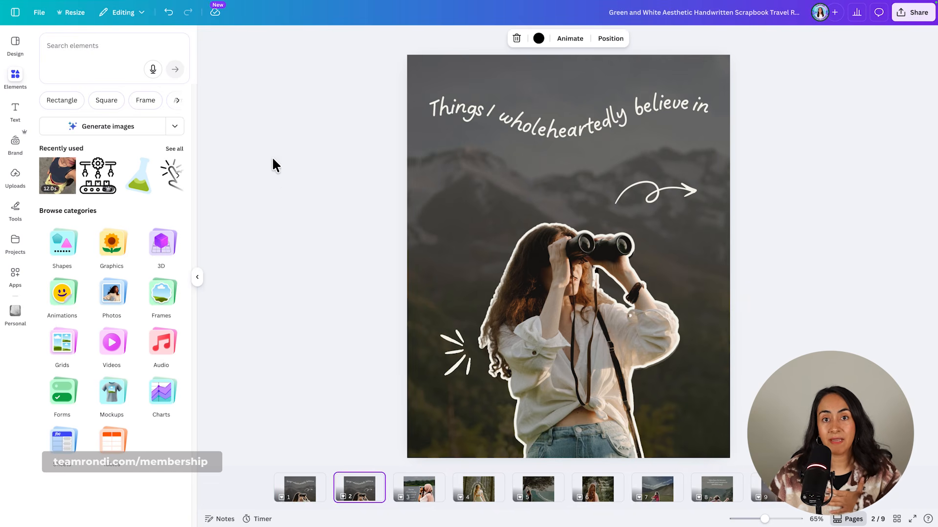
{"action": "left_click", "coordinate": [17, 180]}
{"action": "left_click", "coordinate": [134, 120]}
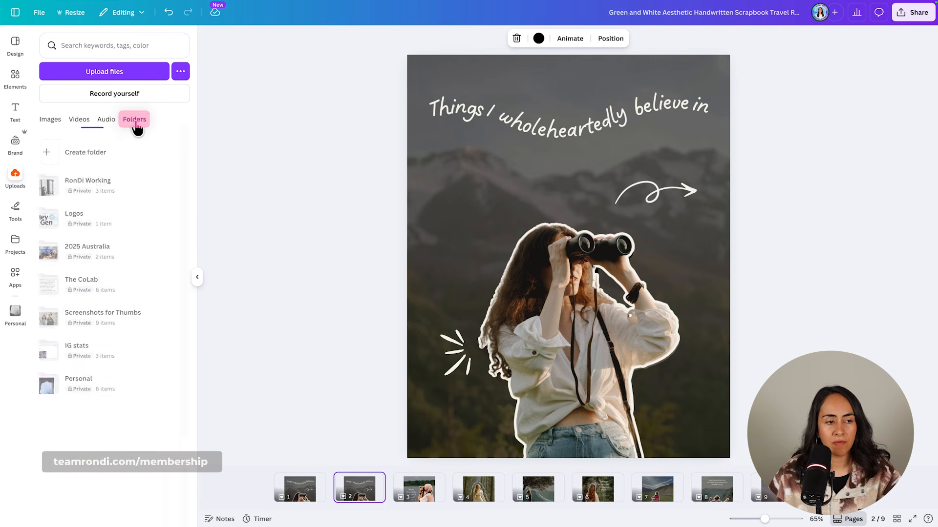
{"action": "left_click", "coordinate": [124, 386]}
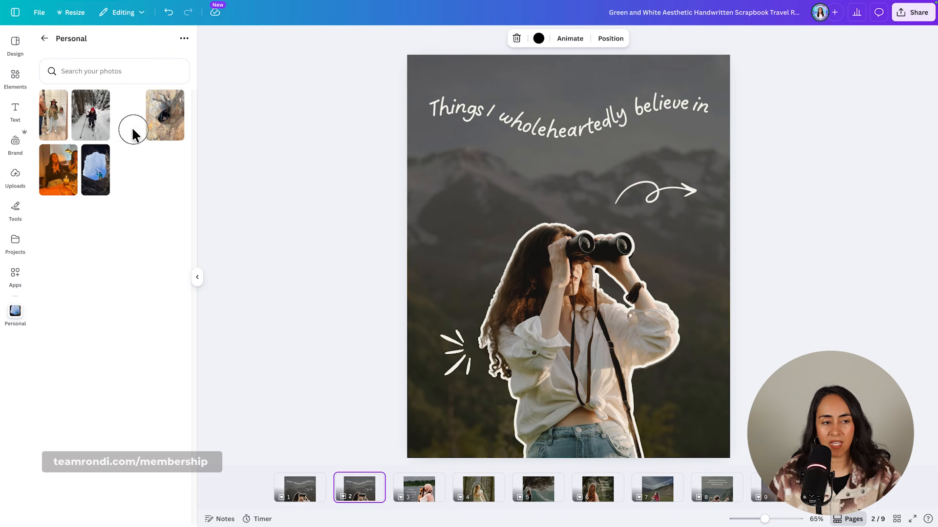
Set the photo of the couple under the purple trees as the background of page 2.
{"action": "left_click_drag", "start_coordinate": [133, 135], "coordinate": [415, 203]}
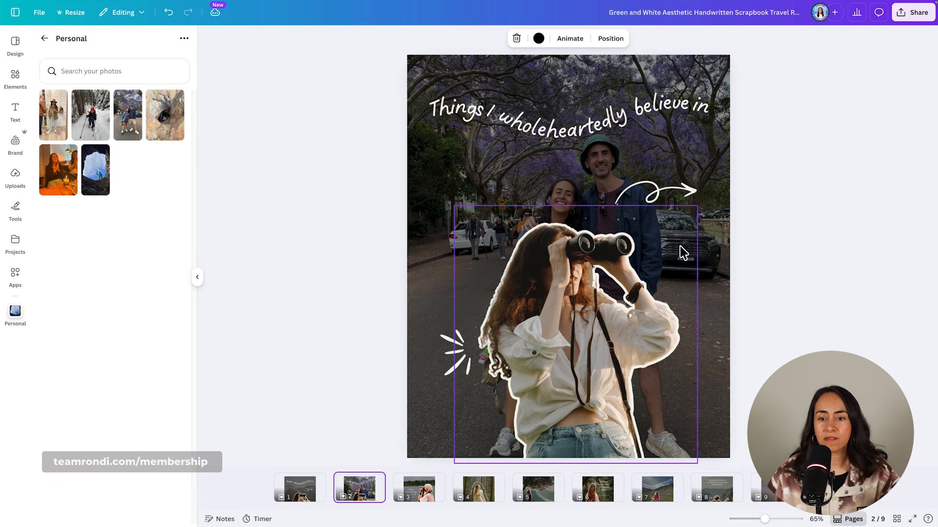
{"action": "left_click", "coordinate": [576, 289]}
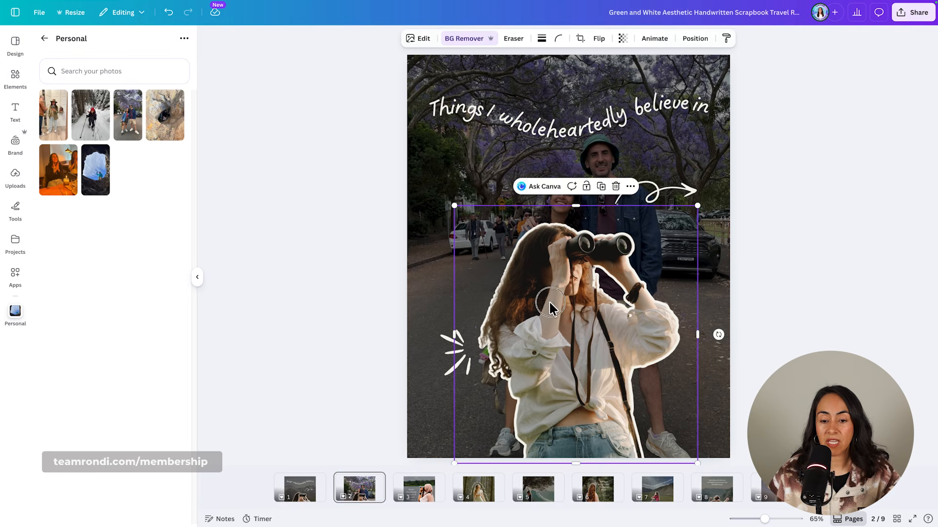
{"action": "mouse_move", "coordinate": [576, 288]}
{"action": "left_mouse_down"}
{"action": "mouse_move", "coordinate": [590, 268]}
{"action": "mouse_move", "coordinate": [561, 274]}
{"action": "mouse_move", "coordinate": [581, 272]}
{"action": "left_mouse_up"}
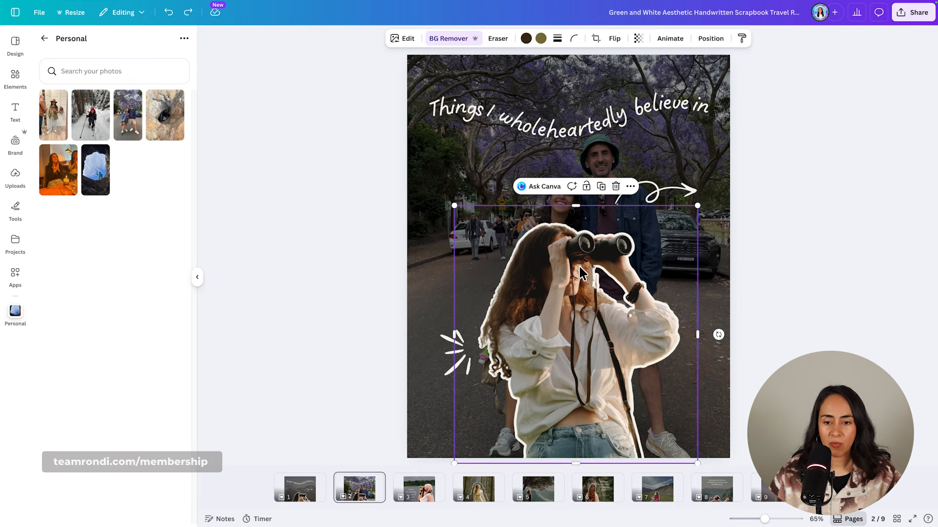
Shift the page 2 background photo down within its crop so the couple sits behind the woman with binoculars.
{"action": "left_click", "coordinate": [707, 144]}
{"action": "double_click", "coordinate": [708, 141]}
{"action": "left_click_drag", "start_coordinate": [710, 163], "coordinate": [710, 196]}
{"action": "left_click", "coordinate": [760, 226]}
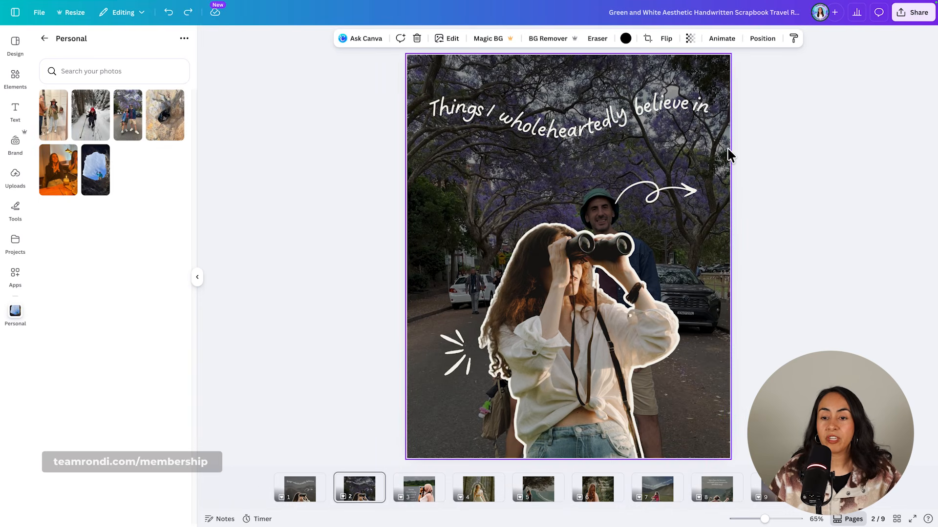
{"action": "left_click", "coordinate": [139, 134]}
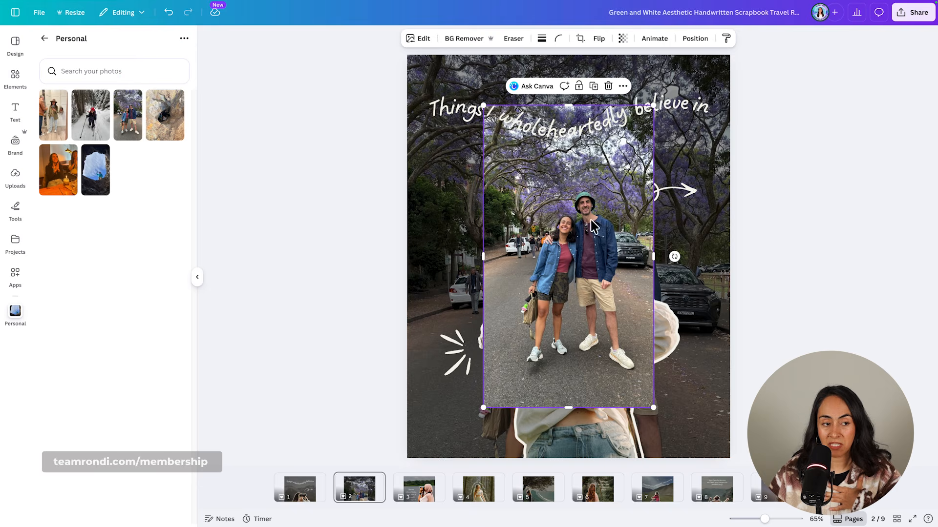
{"action": "left_click", "coordinate": [609, 86]}
{"action": "double_click", "coordinate": [703, 145]}
{"action": "left_click_drag", "start_coordinate": [703, 144], "coordinate": [711, 169]}
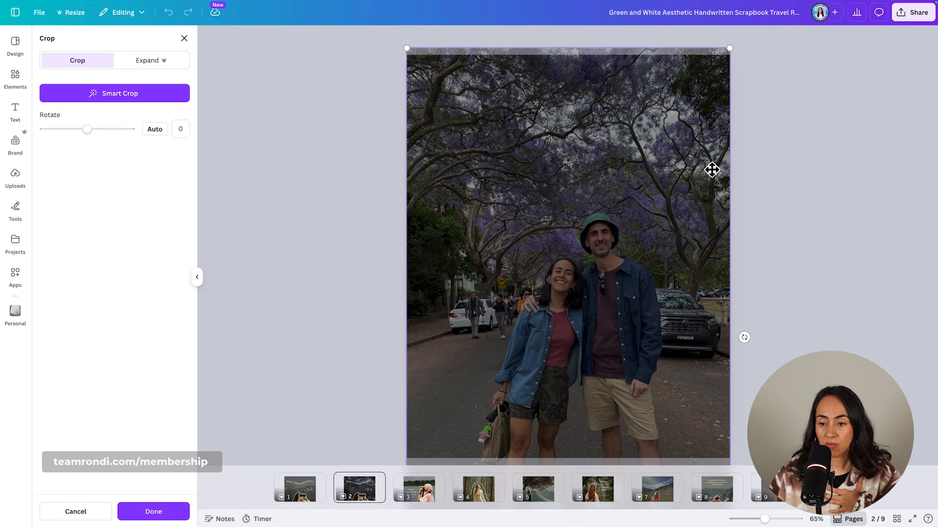
{"action": "key", "text": "Return"}
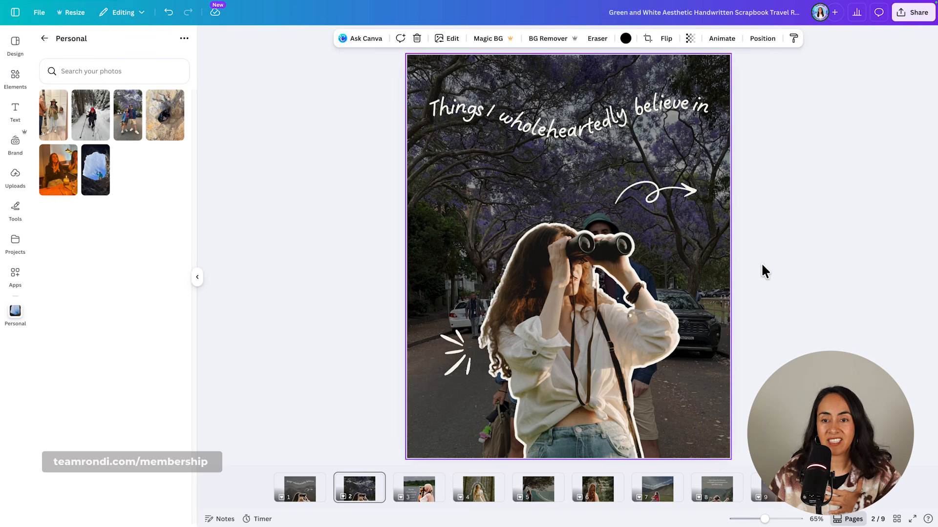
Add the couple photo to page 2 as a separate image and copy the binoculars cutout's style onto it.
{"action": "left_click", "coordinate": [129, 133]}
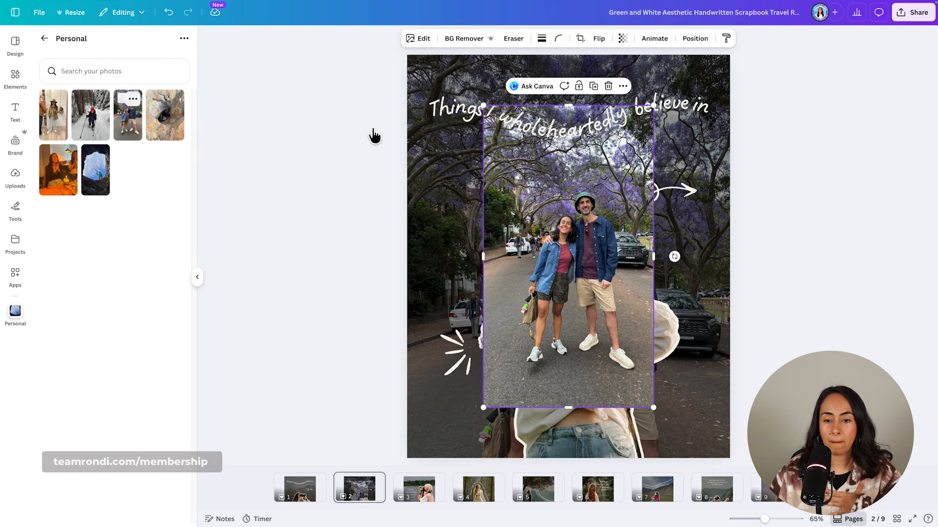
{"action": "left_click_drag", "start_coordinate": [581, 246], "coordinate": [504, 224]}
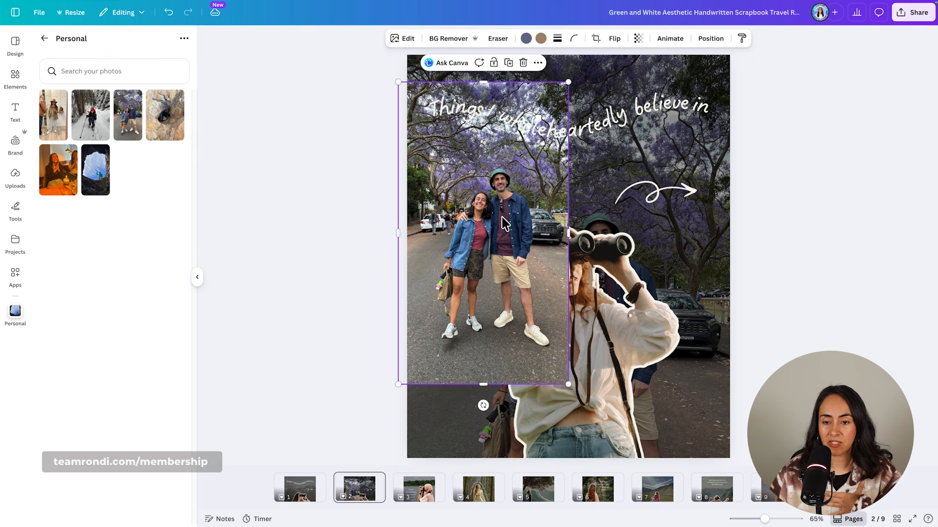
{"action": "left_click", "coordinate": [635, 249]}
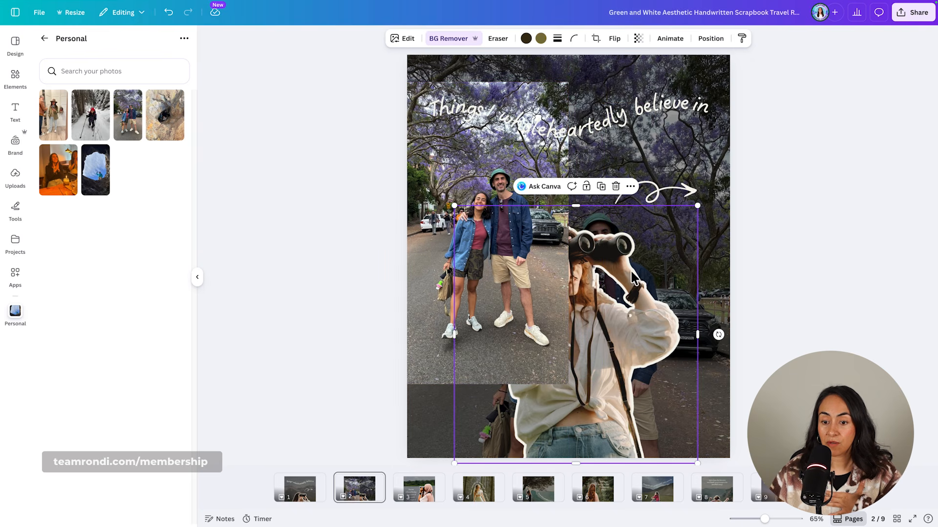
{"action": "left_click", "coordinate": [741, 41]}
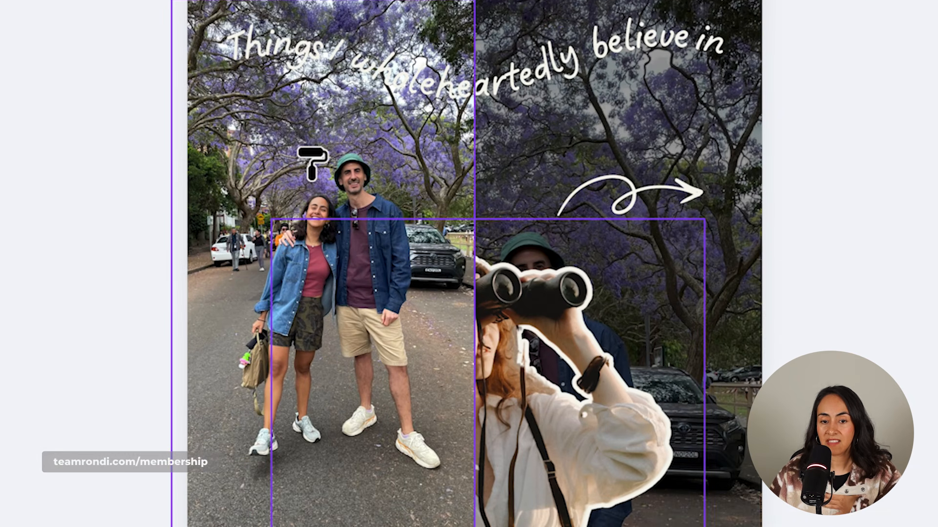
{"action": "left_click", "coordinate": [313, 162]}
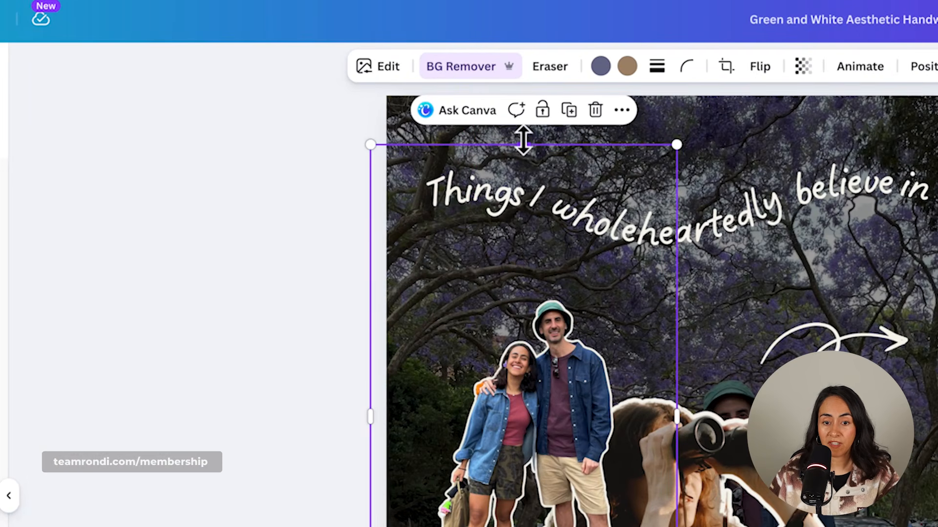
Crop the empty margins around the couple cutout on all four sides.
{"action": "left_click_drag", "start_coordinate": [523, 141], "coordinate": [523, 280]}
{"action": "left_click_drag", "start_coordinate": [676, 487], "coordinate": [646, 489]}
{"action": "left_click_drag", "start_coordinate": [374, 492], "coordinate": [413, 498]}
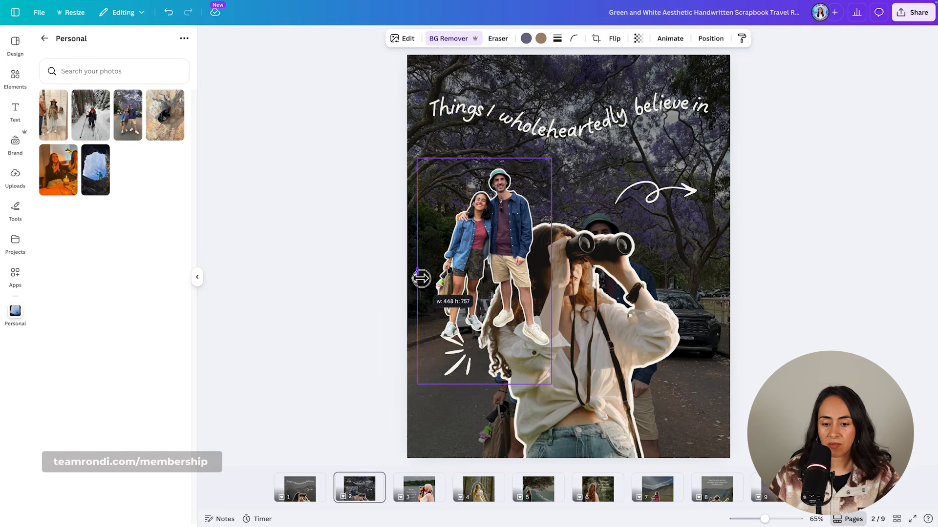
{"action": "left_click_drag", "start_coordinate": [421, 279], "coordinate": [430, 278]}
{"action": "left_click_drag", "start_coordinate": [490, 385], "coordinate": [490, 348]}
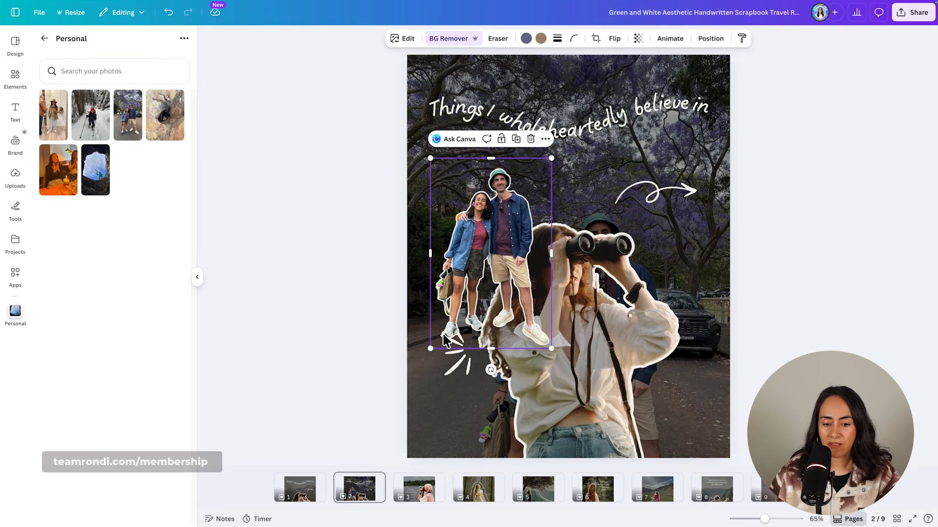
Enlarge the couple cutout, position it over the woman with binoculars at the page's lower edge, and delete the woman's cutout.
{"action": "left_click_drag", "start_coordinate": [432, 346], "coordinate": [310, 517]}
{"action": "left_click_drag", "start_coordinate": [463, 308], "coordinate": [607, 339]}
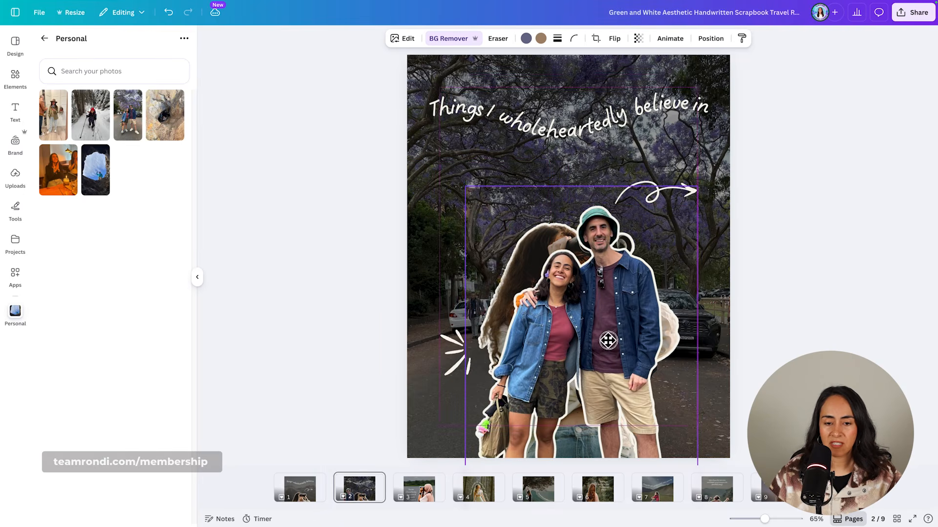
{"action": "mouse_move", "coordinate": [699, 188]}
{"action": "left_mouse_down"}
{"action": "mouse_move", "coordinate": [732, 164]}
{"action": "mouse_move", "coordinate": [702, 189]}
{"action": "left_mouse_up"}
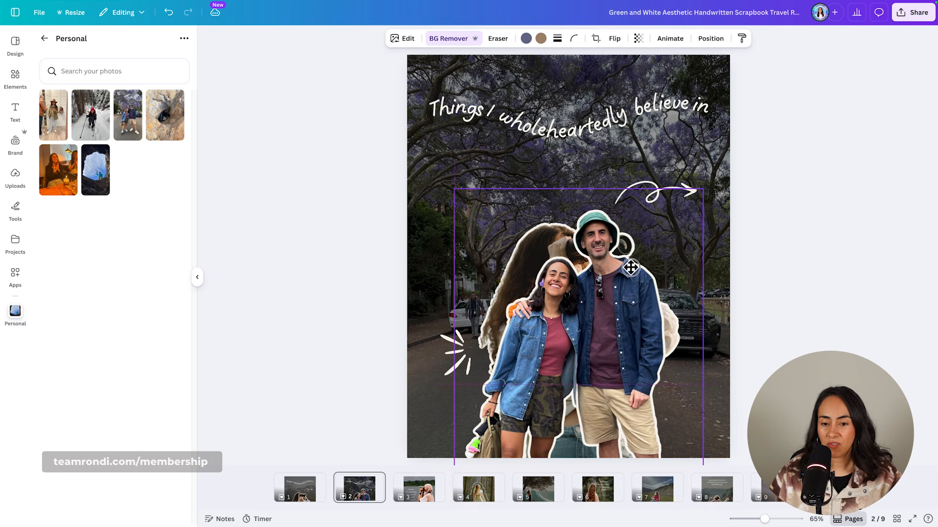
{"action": "mouse_move", "coordinate": [627, 268]}
{"action": "left_mouse_down"}
{"action": "mouse_move", "coordinate": [552, 271]}
{"action": "mouse_move", "coordinate": [633, 269]}
{"action": "left_mouse_up"}
{"action": "left_click_drag", "start_coordinate": [557, 198], "coordinate": [556, 215]}
{"action": "left_click", "coordinate": [536, 252]}
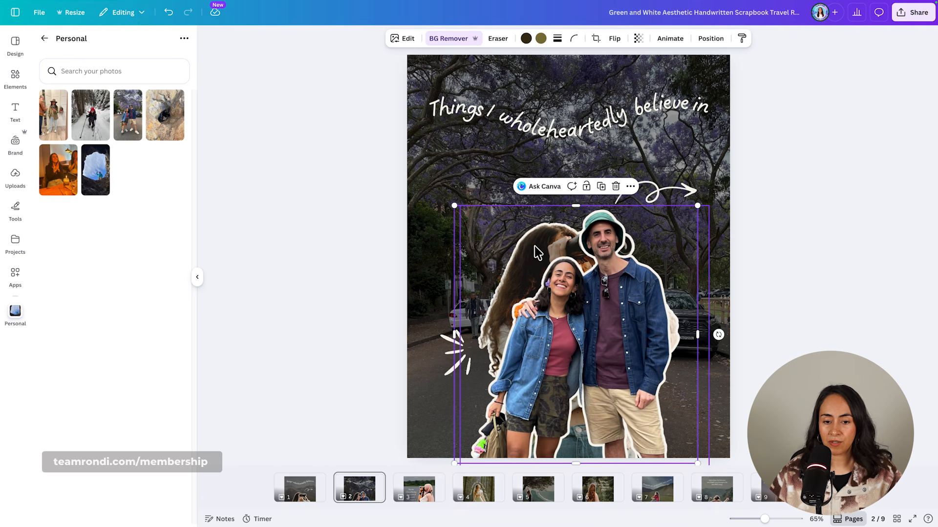
{"action": "left_click", "coordinate": [616, 186]}
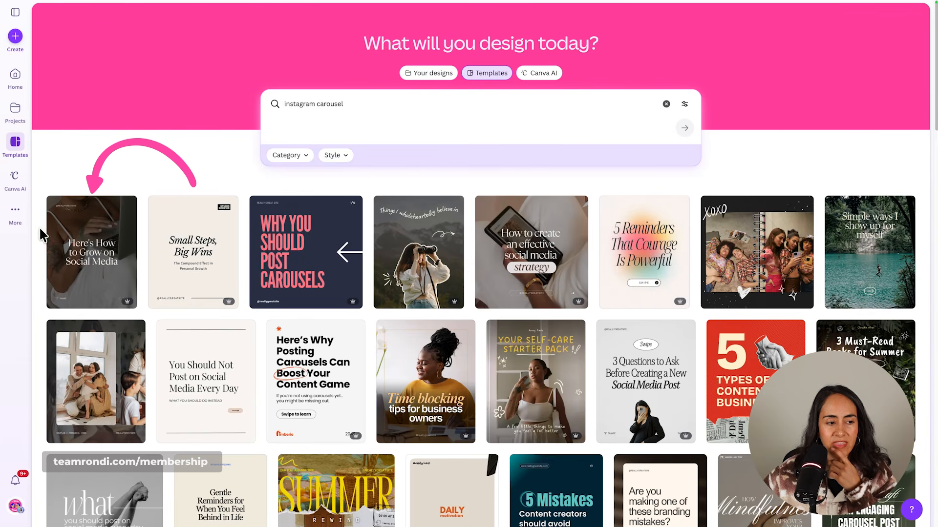
Open the "Here's How to Grow on Social Media" template for customizing and show the photos of the Personal uploads folder.
{"action": "left_click", "coordinate": [80, 240]}
{"action": "left_click", "coordinate": [642, 128]}
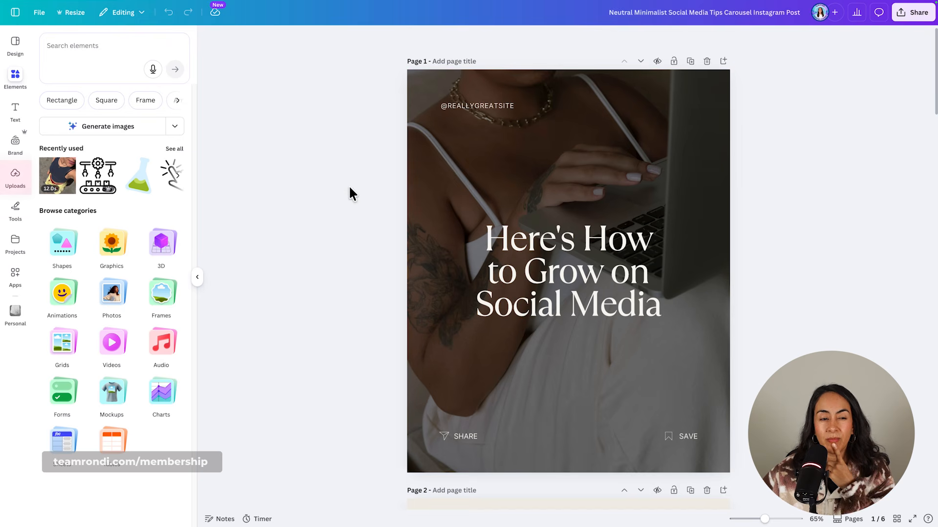
{"action": "left_click", "coordinate": [28, 187]}
{"action": "left_click", "coordinate": [134, 119]}
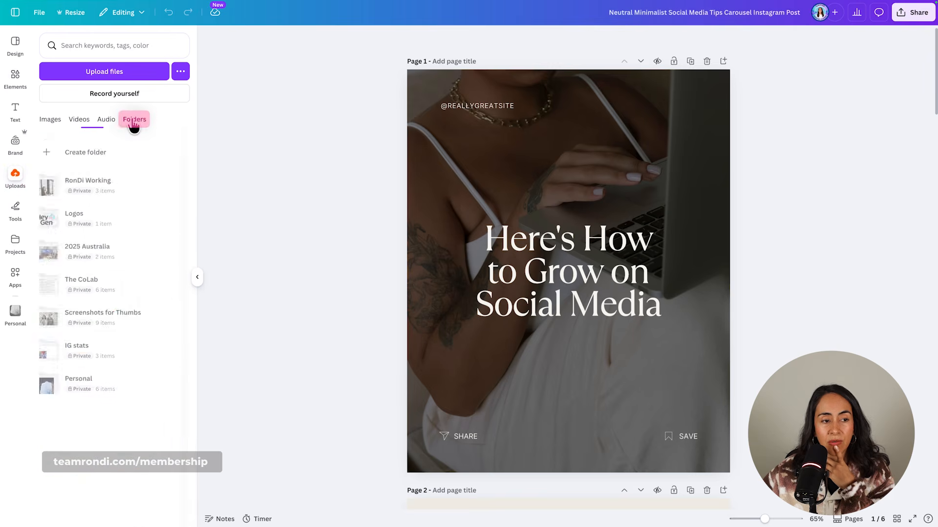
{"action": "left_click", "coordinate": [108, 391]}
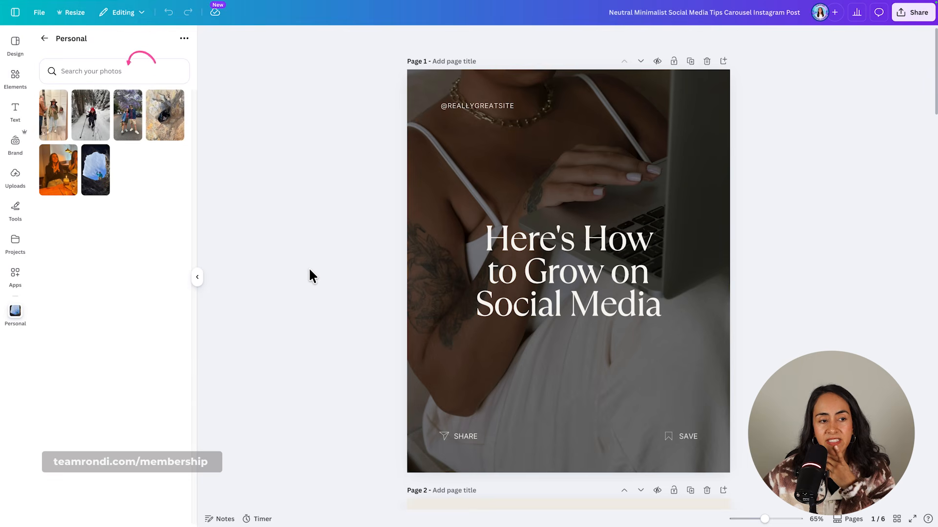
Set the snowshoeing photo as the page 1 background behind the Social Media title and undo the darkening applied to it.
{"action": "left_click_drag", "start_coordinate": [91, 114], "coordinate": [429, 161]}
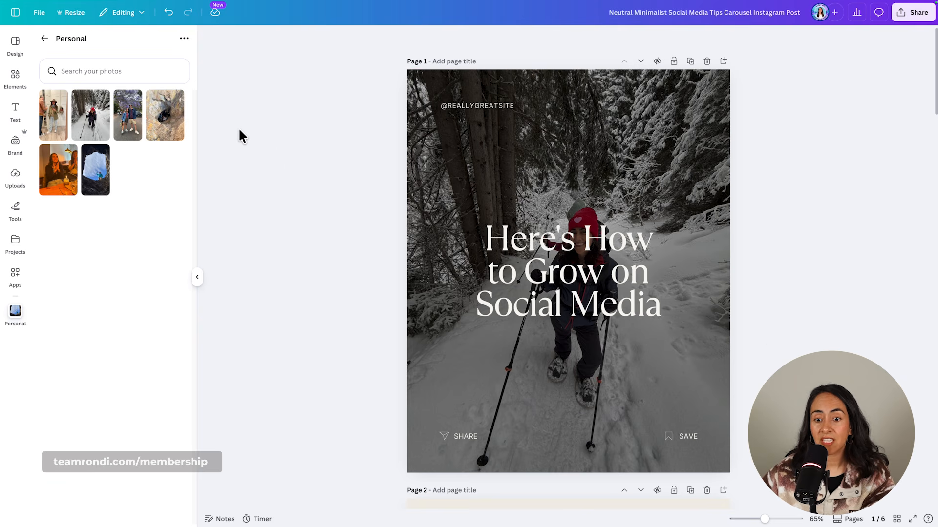
{"action": "left_click", "coordinate": [169, 12]}
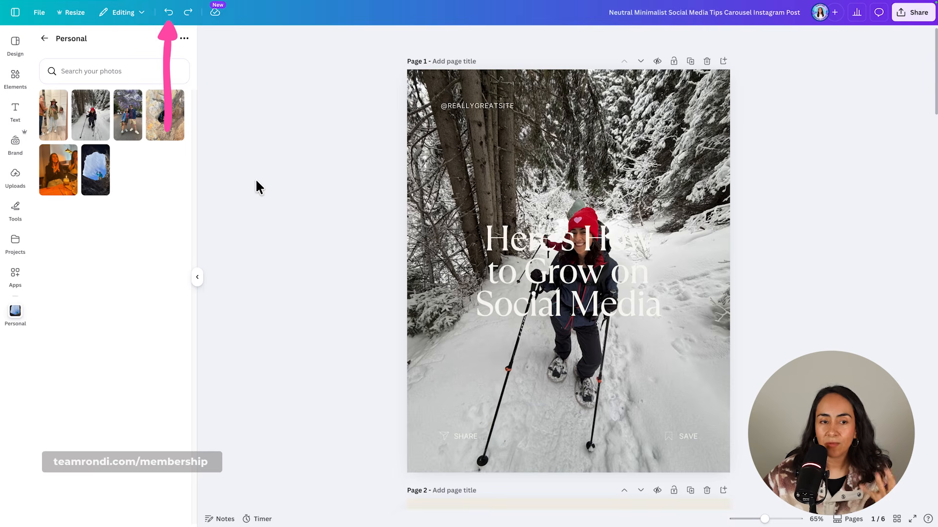
Undo the snowshoeing background on page 1 and set the RonDi Working folder's photo of the woman seated with a laptop as background instead.
{"action": "left_click", "coordinate": [168, 13]}
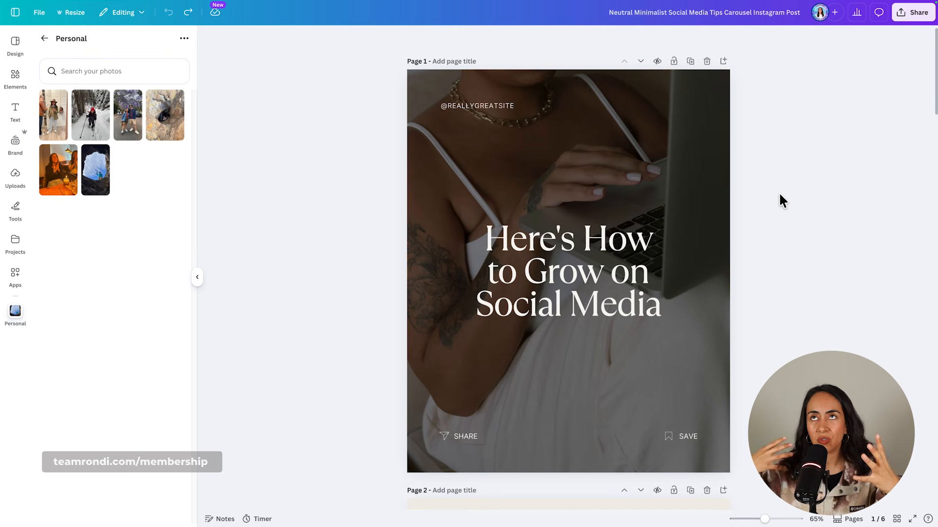
{"action": "left_click", "coordinate": [44, 38]}
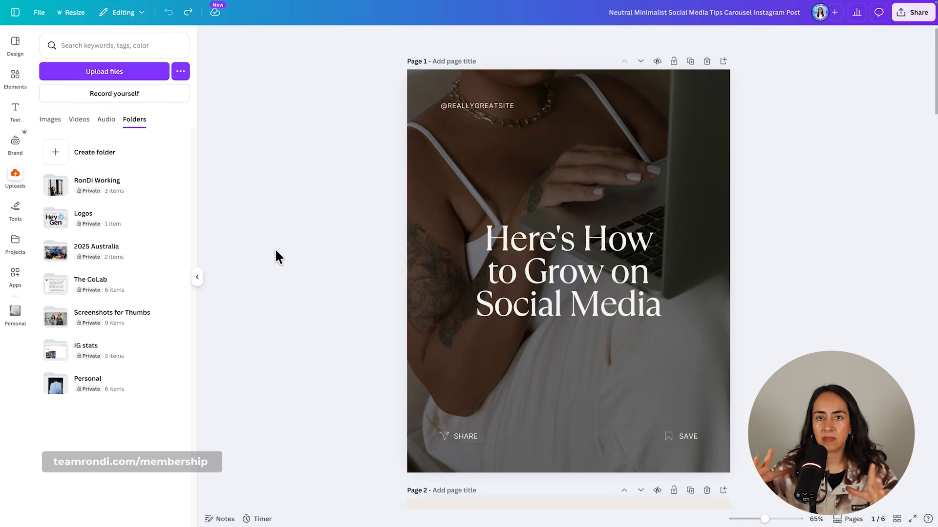
{"action": "left_click", "coordinate": [188, 13]}
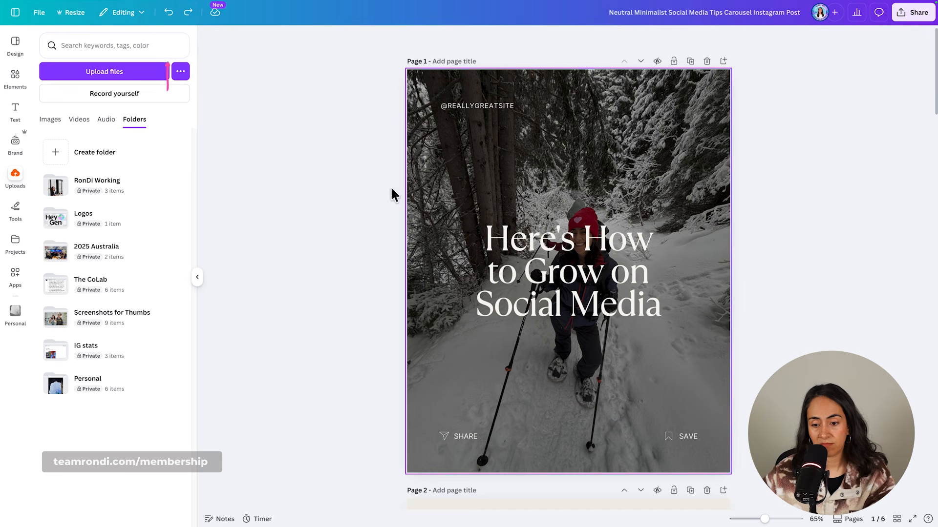
{"action": "left_click", "coordinate": [169, 12]}
{"action": "left_click", "coordinate": [144, 184]}
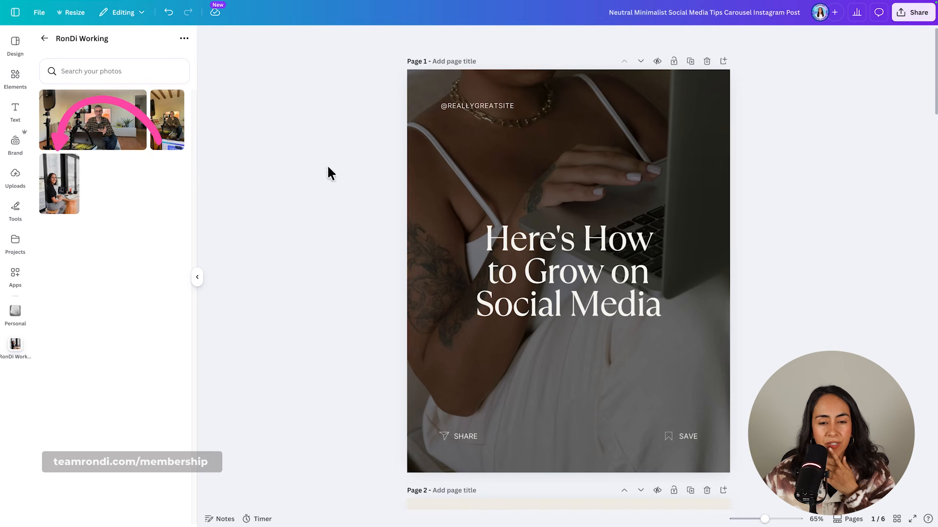
{"action": "left_click_drag", "start_coordinate": [63, 205], "coordinate": [558, 218]}
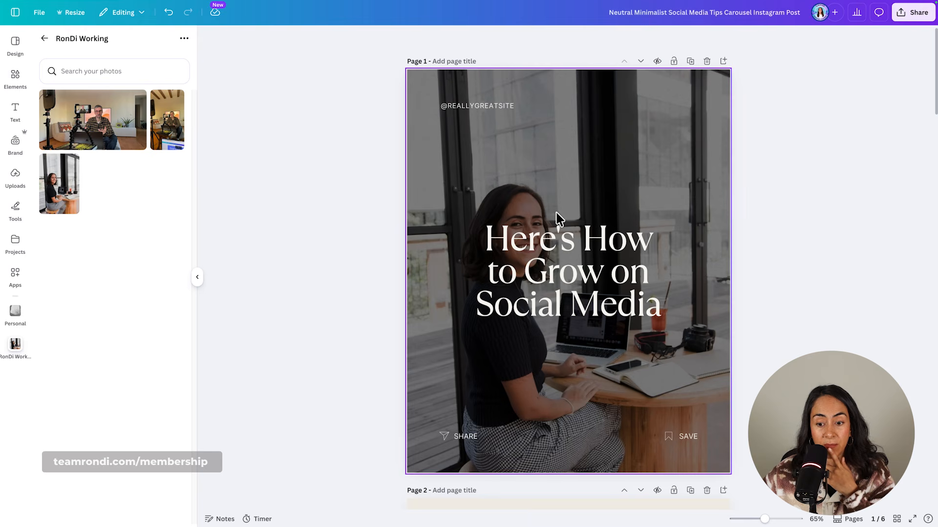
Enlarge the page 1 background photo within its crop and reposition it so the laptop and table fill the page behind the title.
{"action": "double_click", "coordinate": [714, 364]}
{"action": "left_click_drag", "start_coordinate": [764, 519], "coordinate": [750, 519]}
{"action": "left_click_drag", "start_coordinate": [503, 247], "coordinate": [419, 372]}
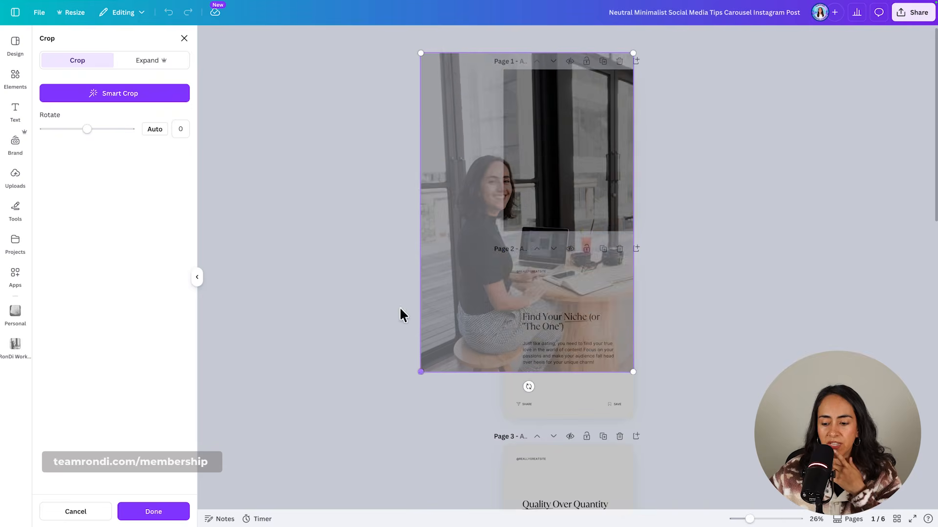
{"action": "left_click_drag", "start_coordinate": [541, 164], "coordinate": [554, 65]}
{"action": "left_click_drag", "start_coordinate": [647, 274], "coordinate": [682, 323]}
{"action": "left_click_drag", "start_coordinate": [521, 198], "coordinate": [508, 147]}
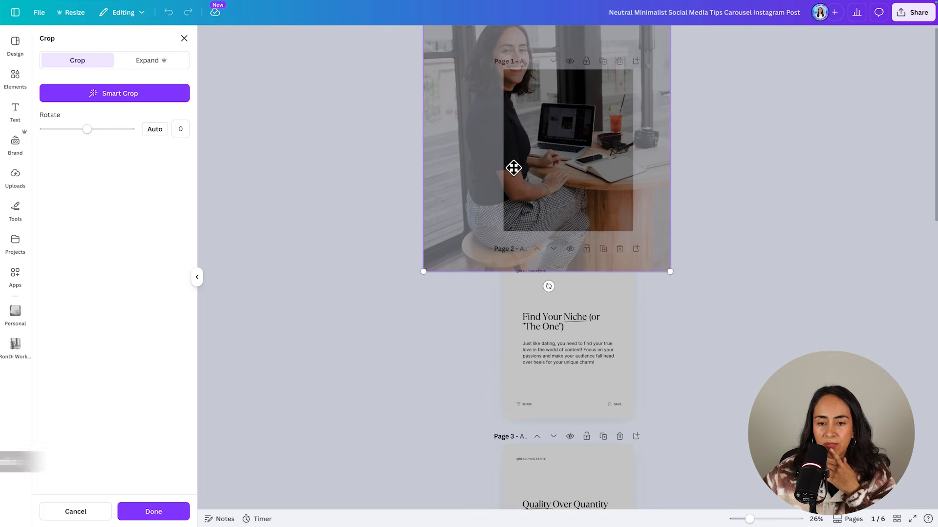
{"action": "left_click_drag", "start_coordinate": [423, 271], "coordinate": [383, 330]}
{"action": "left_click_drag", "start_coordinate": [562, 209], "coordinate": [577, 176]}
{"action": "left_click", "coordinate": [170, 510]}
{"action": "left_click", "coordinate": [765, 209]}
{"action": "left_click_drag", "start_coordinate": [749, 519], "coordinate": [764, 519]}
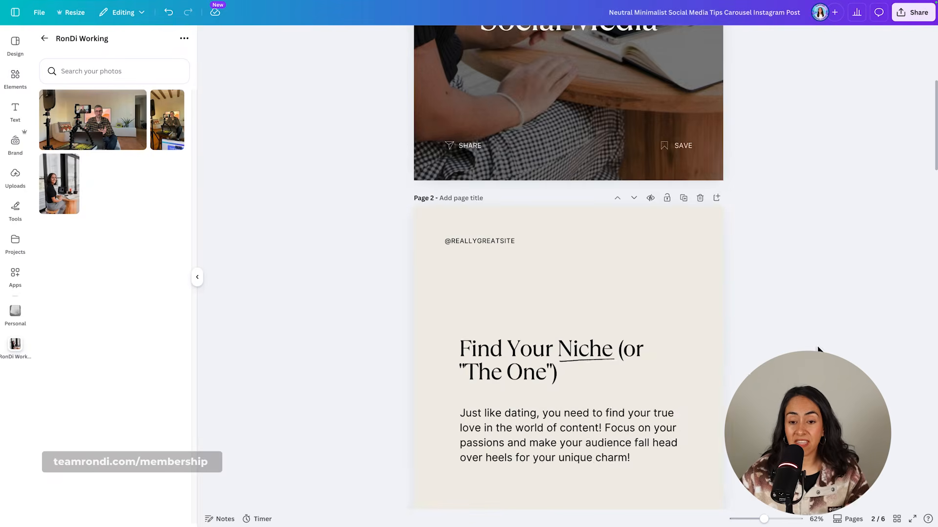
{"action": "scroll", "coordinate": [818, 350], "scroll_direction": "up", "scroll_amount": 5}
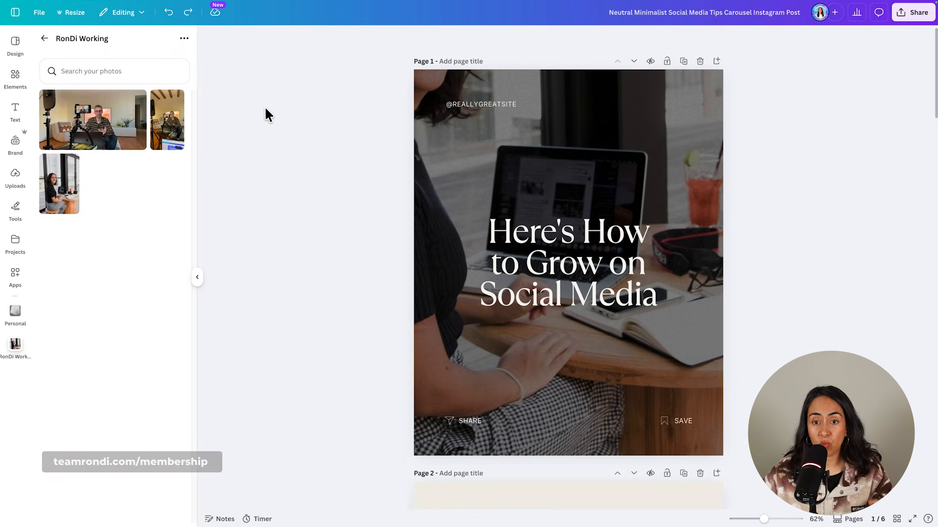
Undo and redo the background changes to compare with the template's original photo, and reapply the seated woman's photo as the page 1 background.
{"action": "left_click", "coordinate": [169, 13]}
{"action": "left_click", "coordinate": [169, 14]}
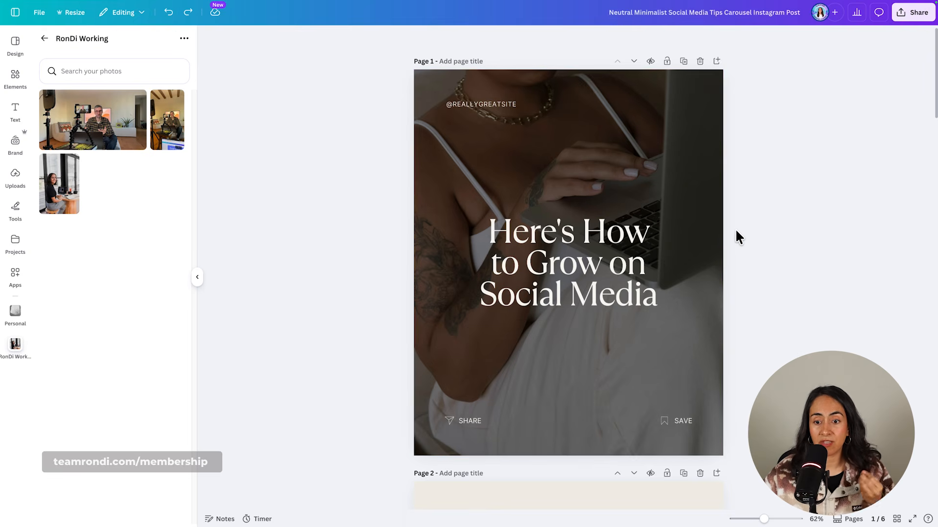
{"action": "left_click", "coordinate": [188, 13]}
{"action": "left_click", "coordinate": [189, 15]}
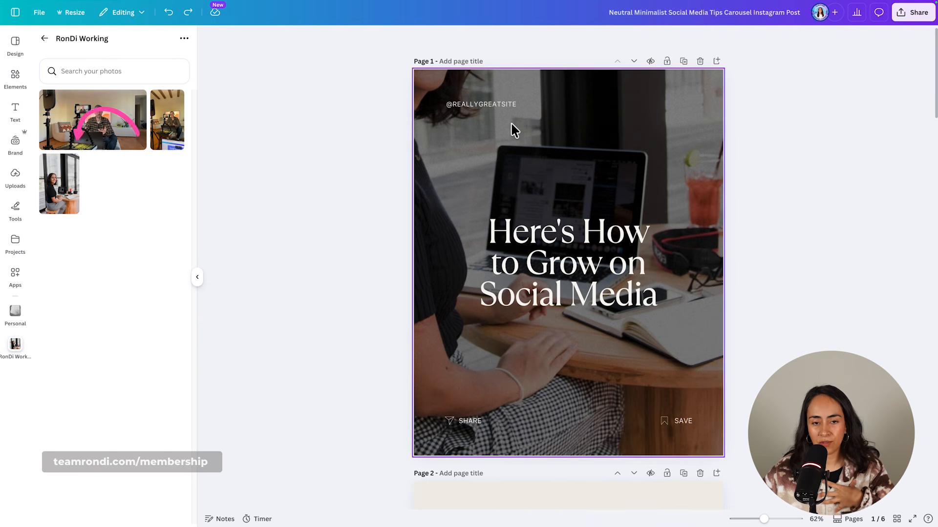
{"action": "left_click_drag", "start_coordinate": [73, 195], "coordinate": [416, 184]}
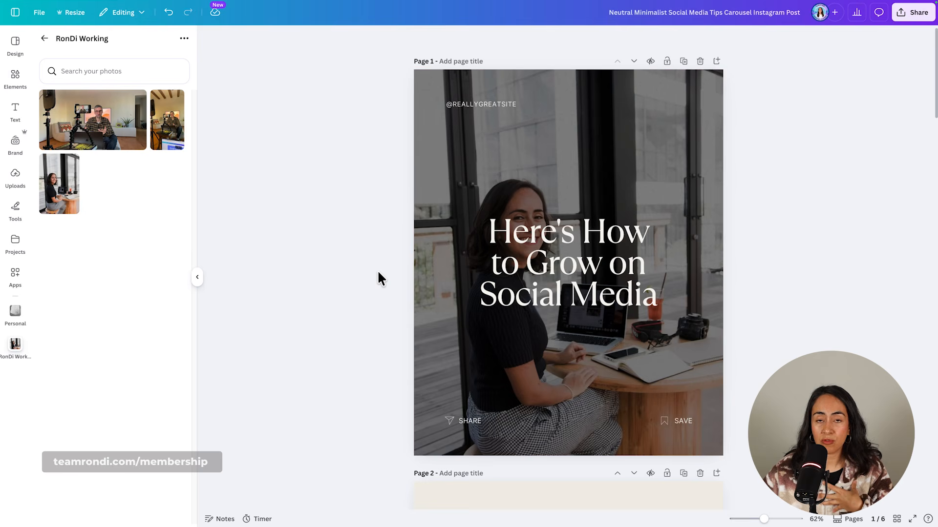